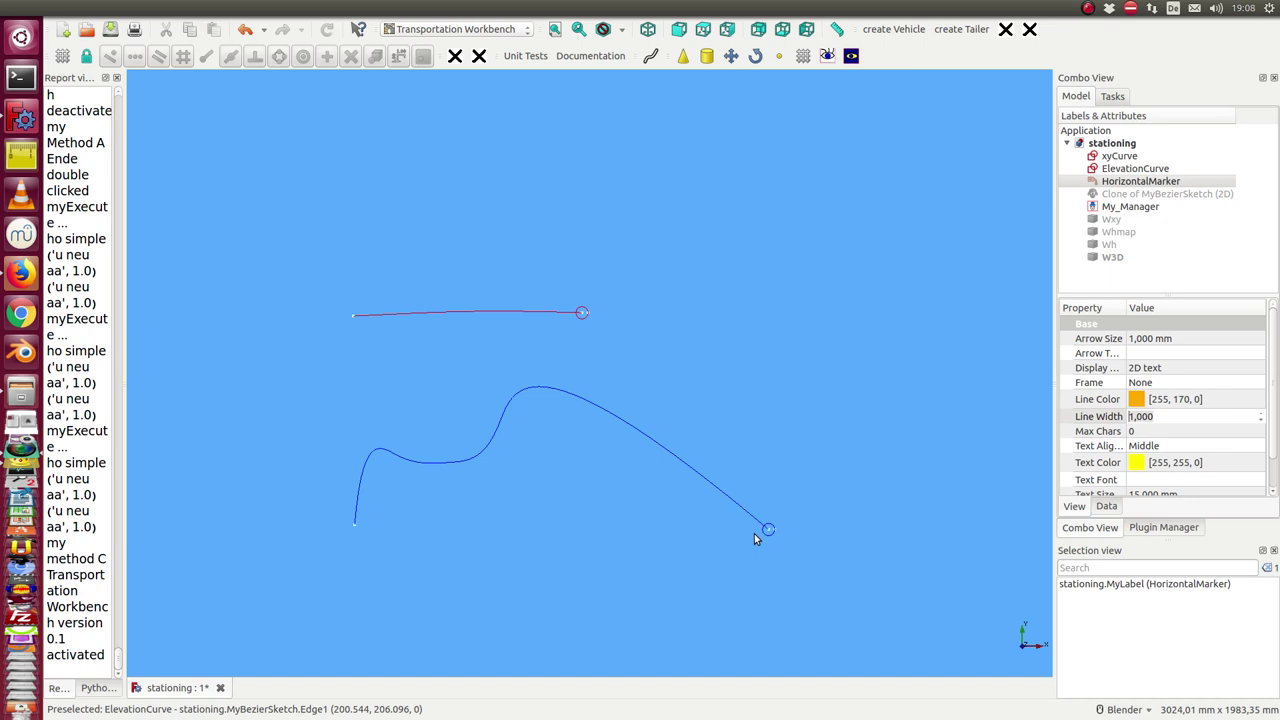
Combine xyCurve and ElevationCurve into the 3D road curve W3D, then orbit to see it.
left_click(1106, 158)
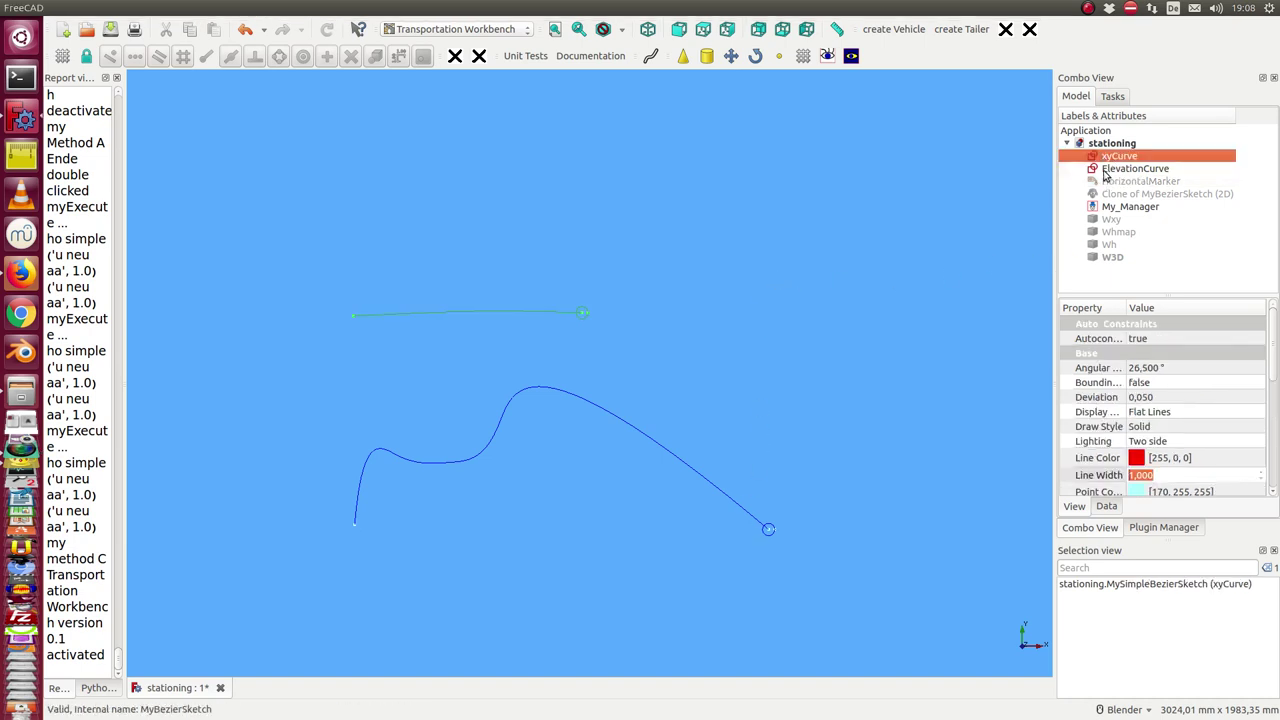
left_click(1105, 170, "ctrl")
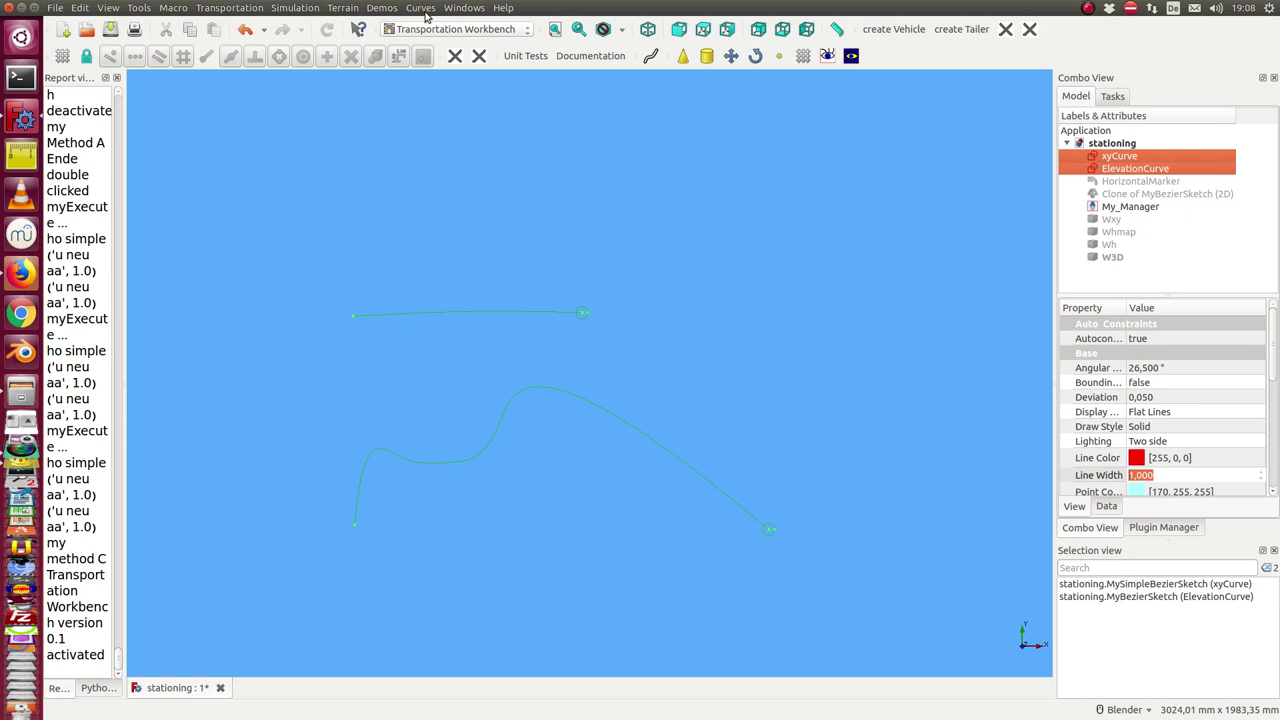
left_click(425, 12)
left_click(441, 68)
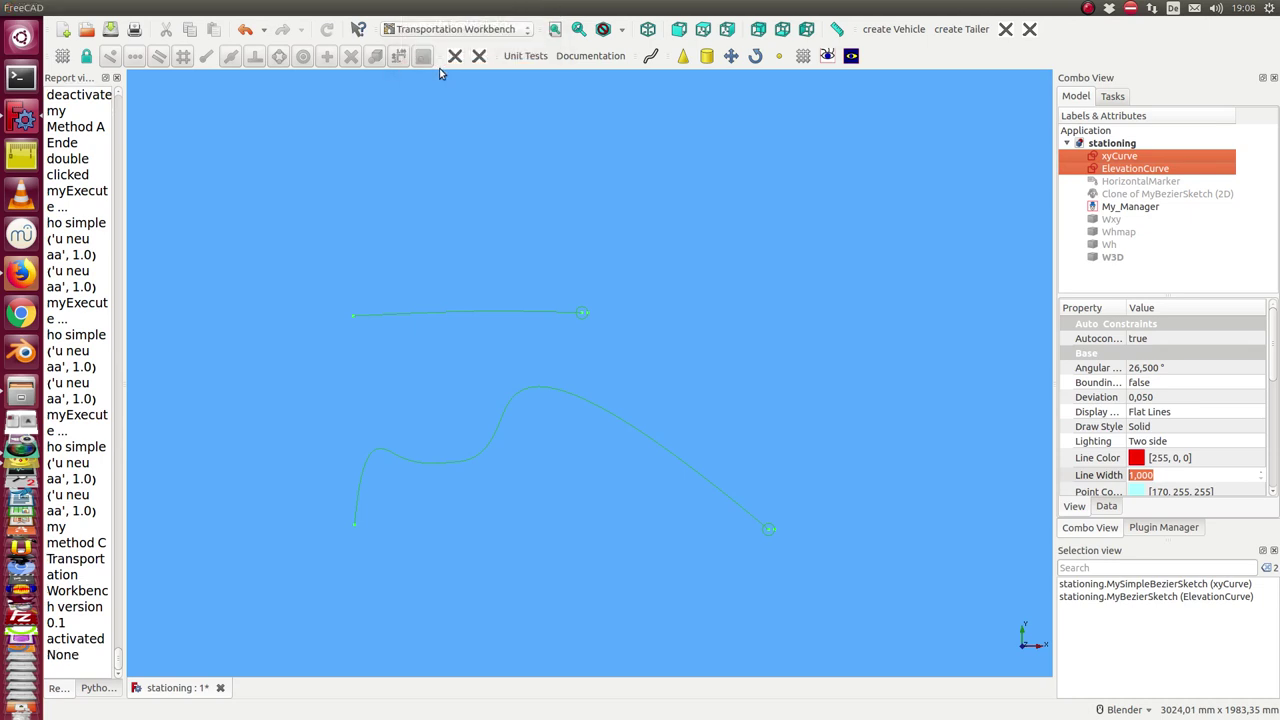
left_click(1110, 257)
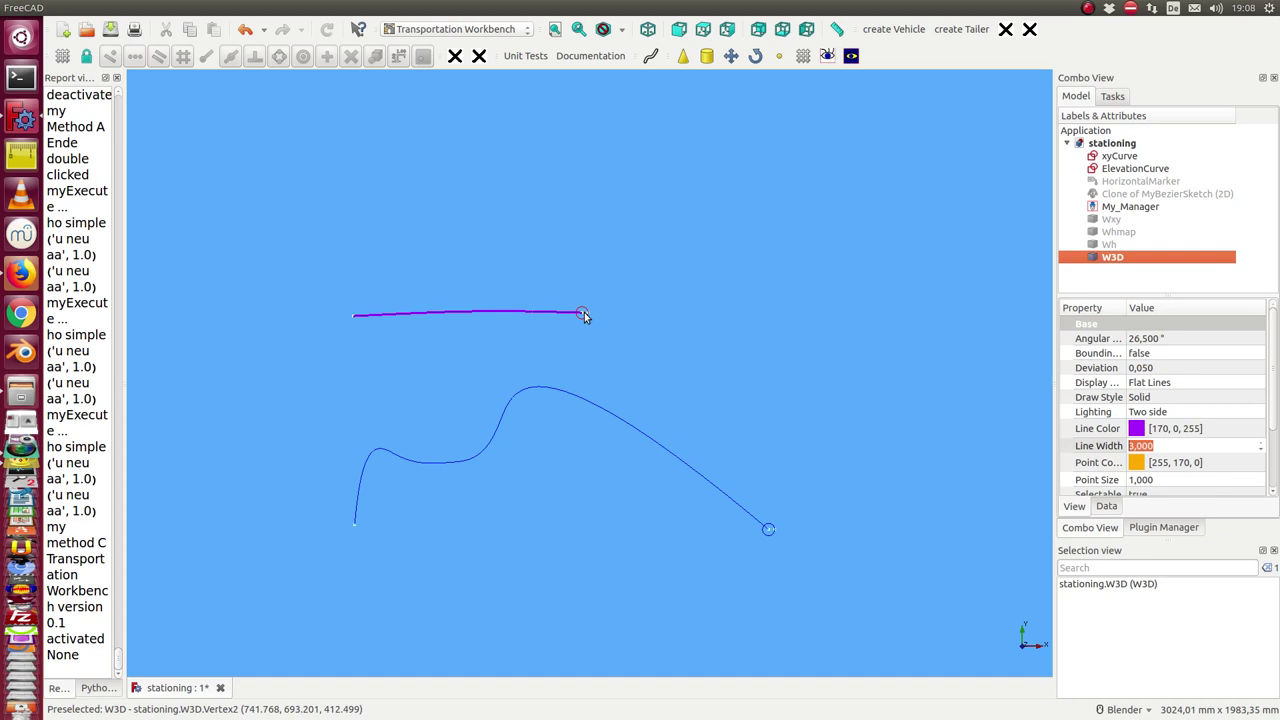
middle_click_drag(478, 512, 506, 410)
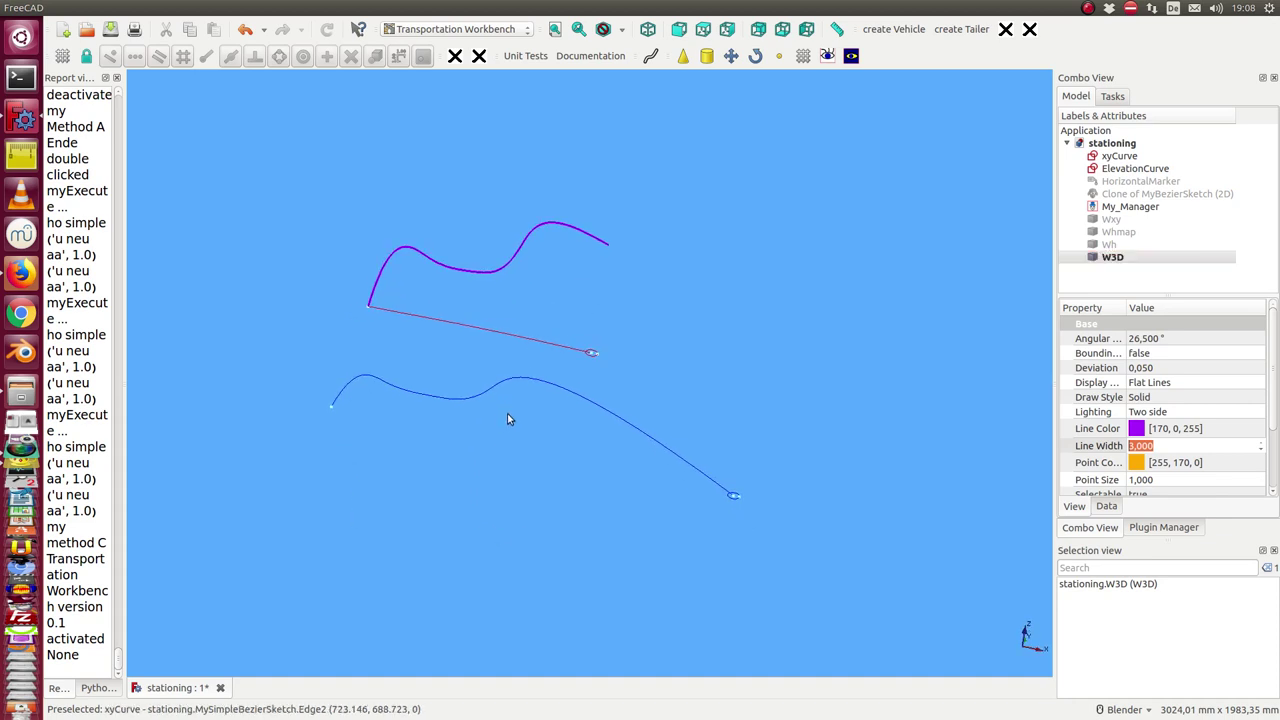
left_click(739, 431)
key("1")
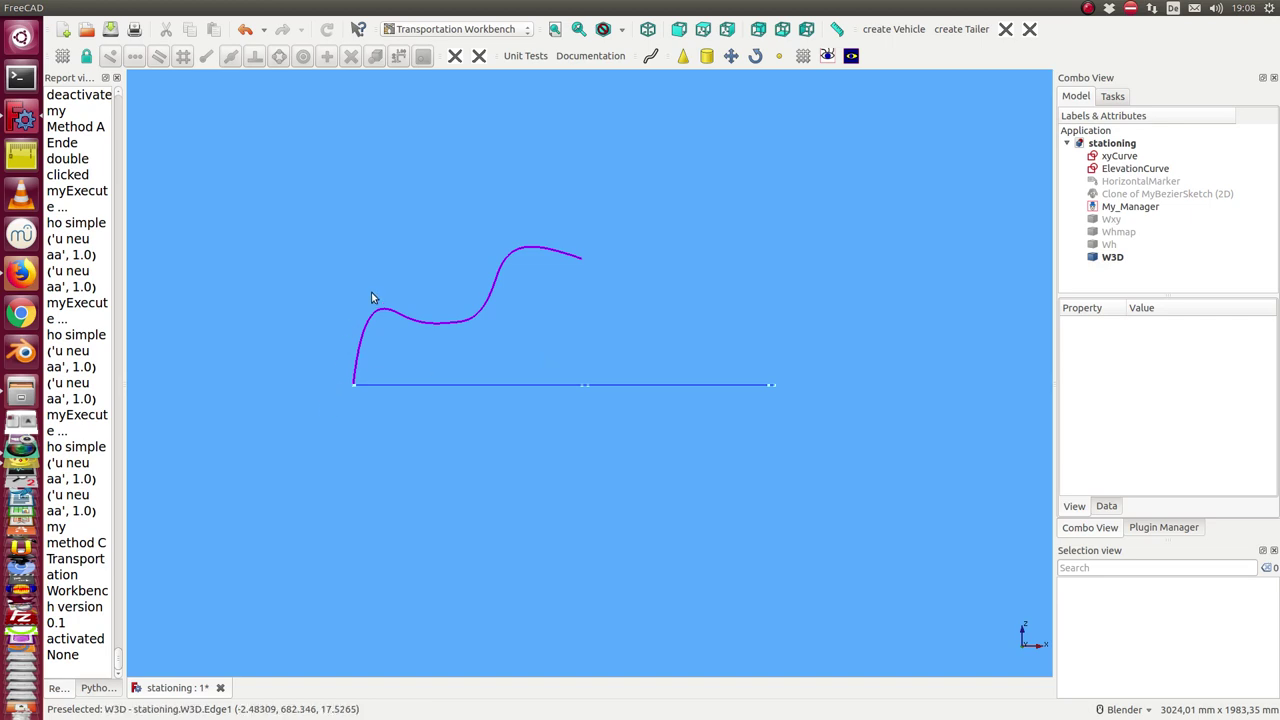
left_click(1118, 194)
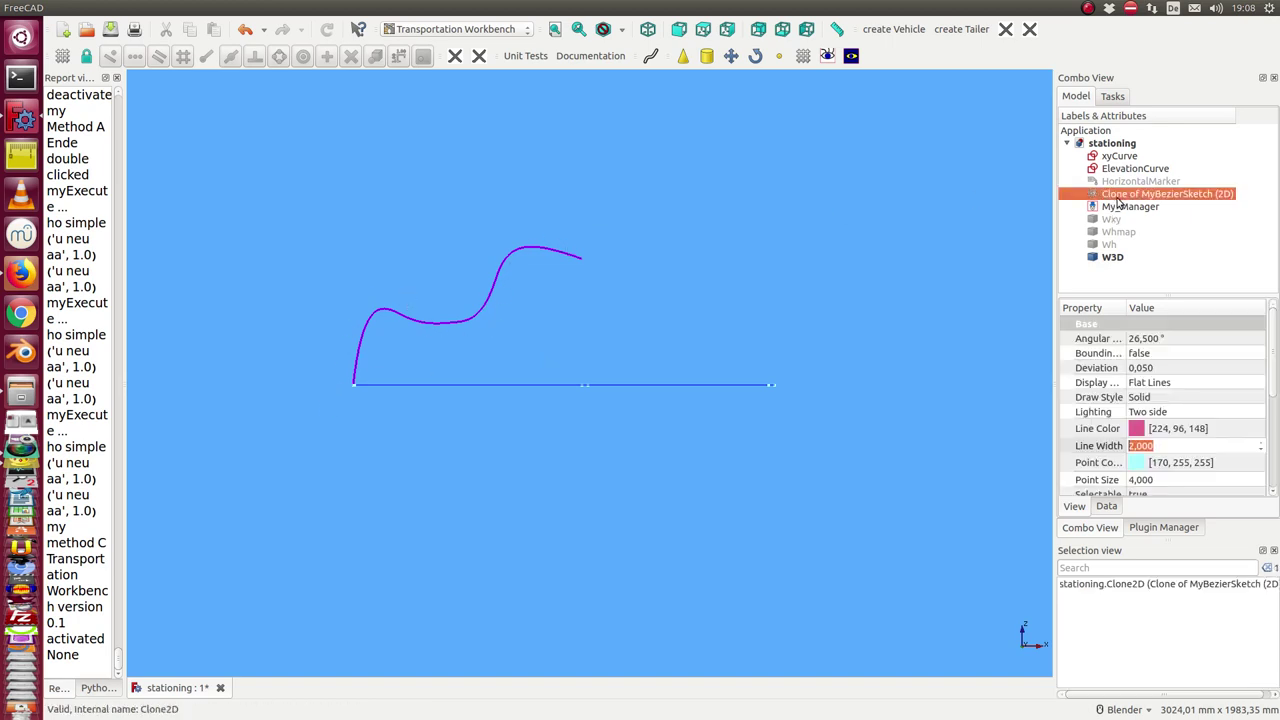
mouse_move(804, 373)
middle_mouse_down()
mouse_move(692, 306)
mouse_move(671, 321)
middle_mouse_up()
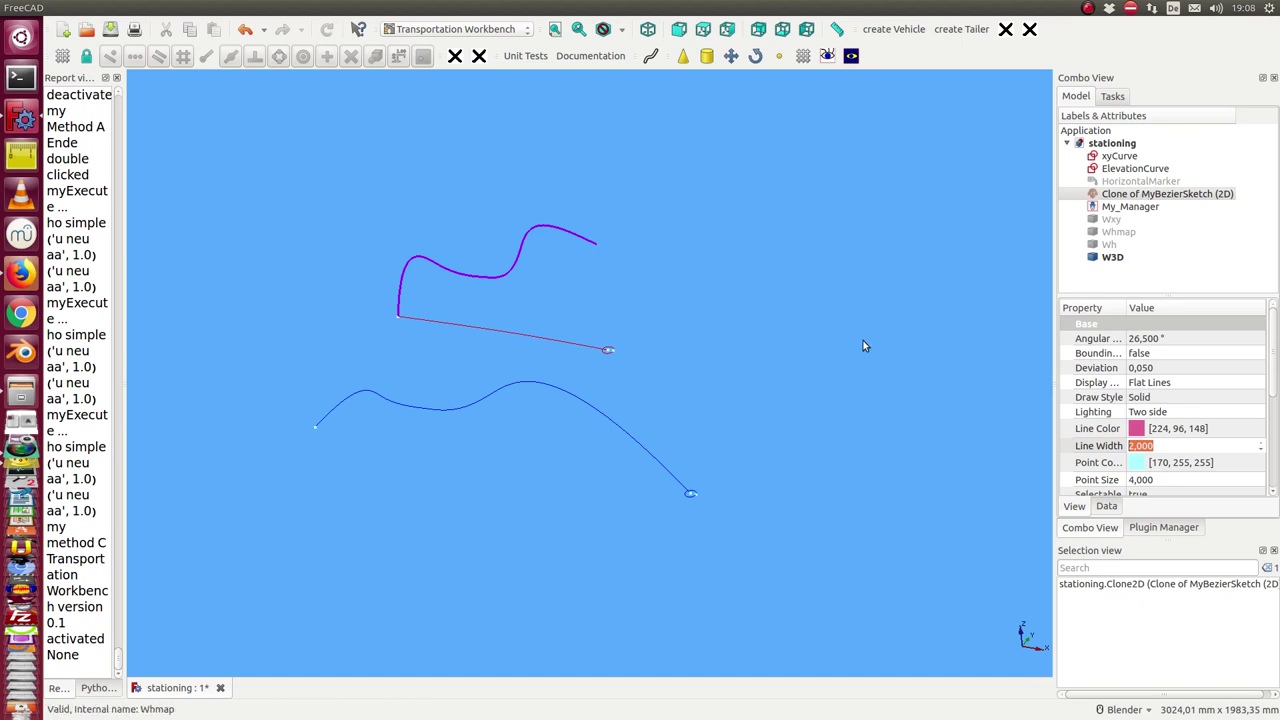
mouse_move(790, 499)
middle_mouse_down()
mouse_move(783, 463)
mouse_move(817, 420)
mouse_move(740, 531)
mouse_move(460, 540)
mouse_move(474, 517)
middle_mouse_up()
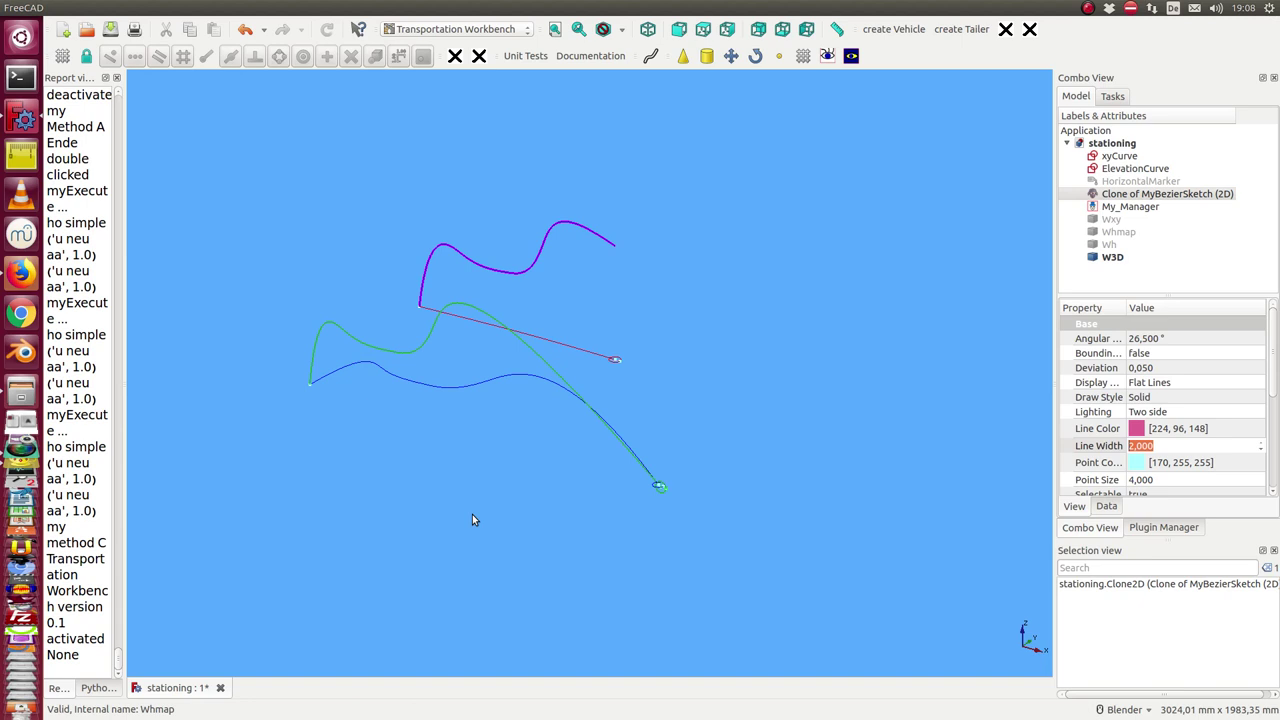
key("1")
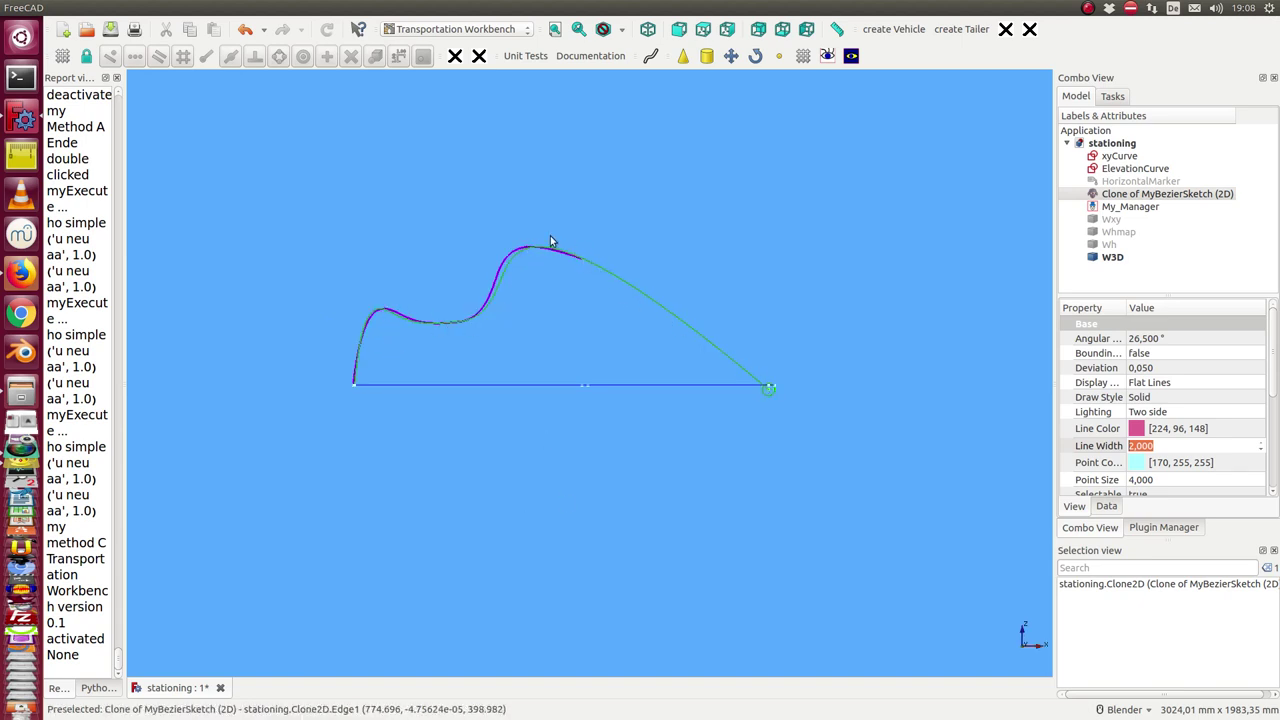
key("2")
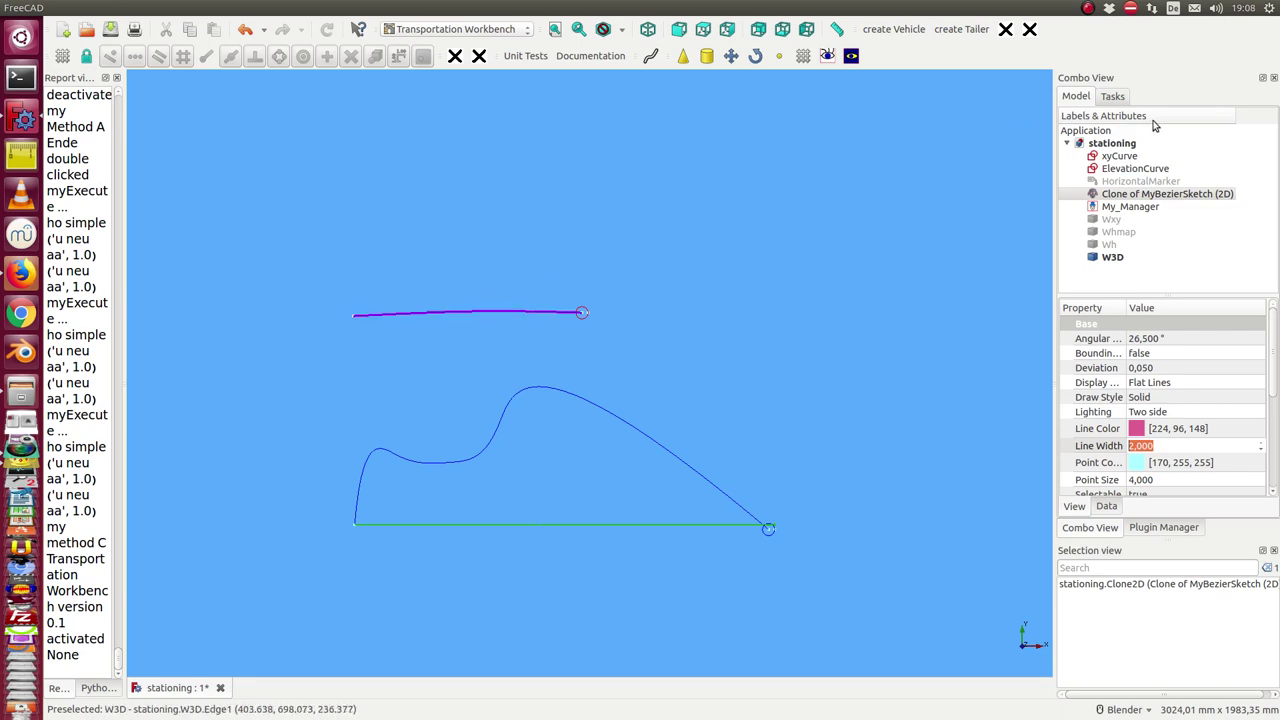
In the xyCurve sketch, drag the top and left Bezier control points upward to form an arch.
double_click(1108, 160)
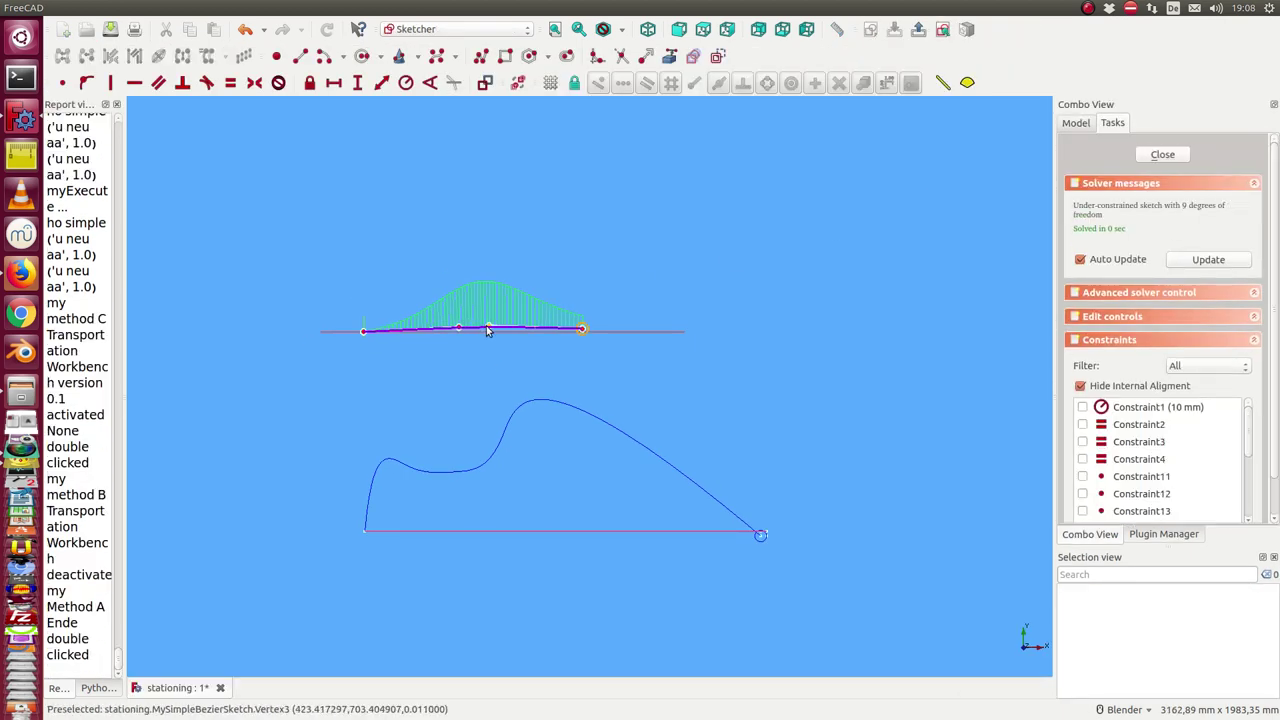
left_click_drag(493, 275, 500, 205)
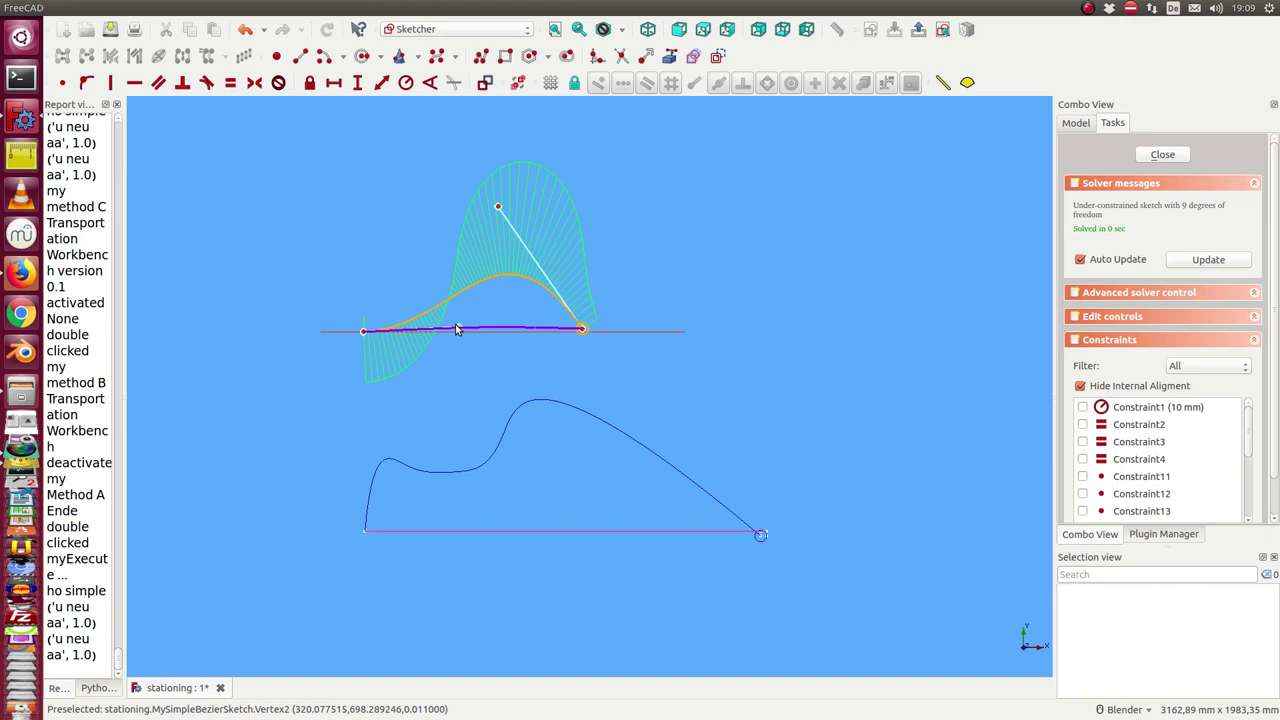
left_click_drag(458, 328, 414, 250)
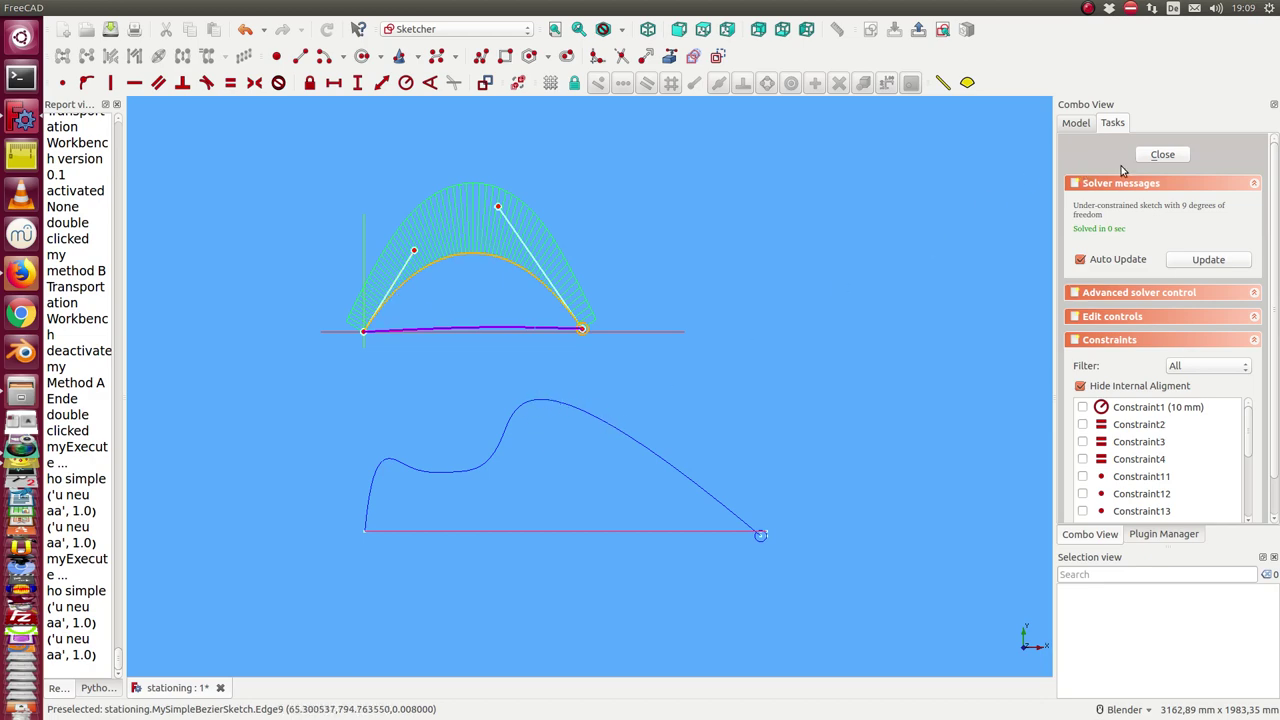
left_click(1162, 155)
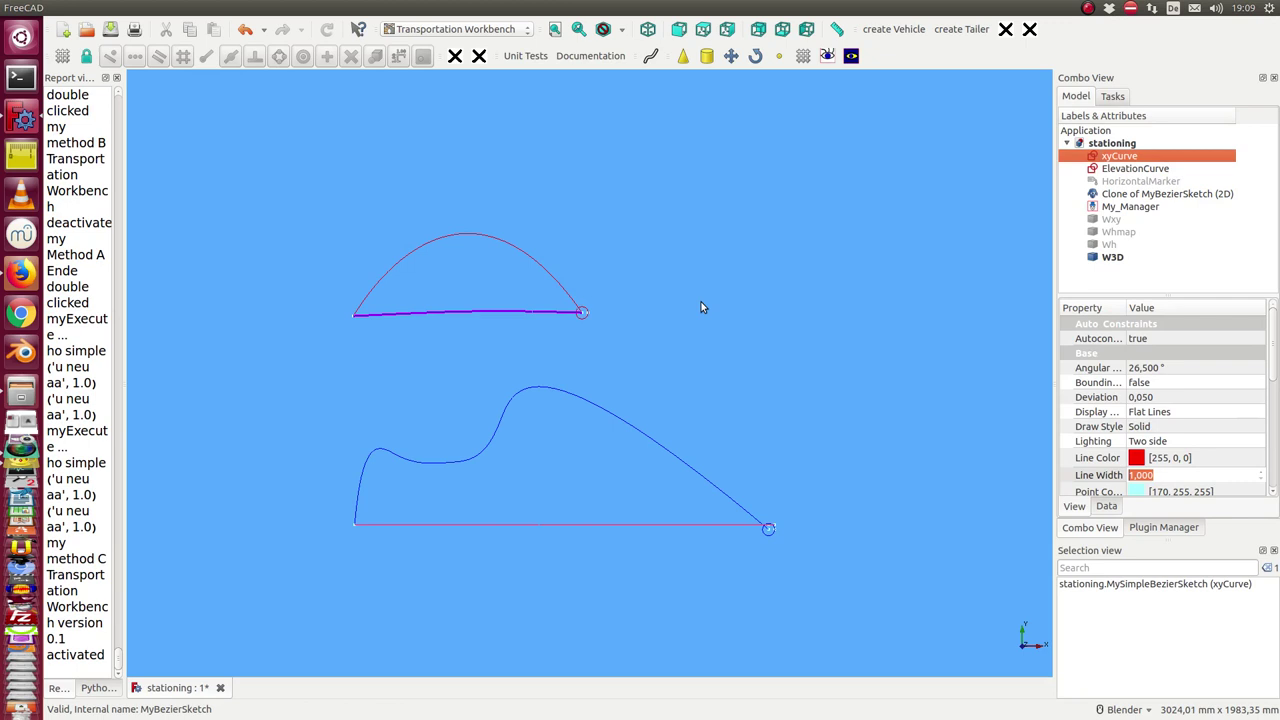
Recombine xyCurve and ElevationCurve into W3D, orbit to inspect it, and return to top view.
left_click(1117, 170, "ctrl")
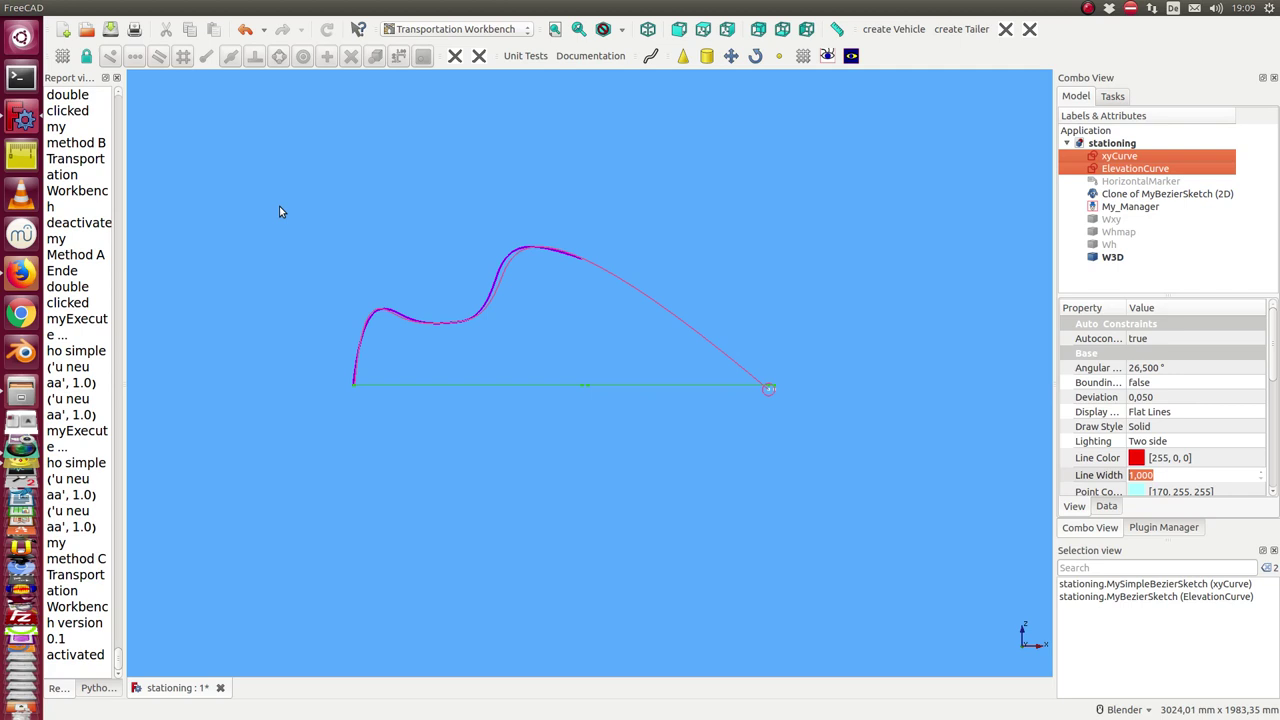
left_click(422, 8)
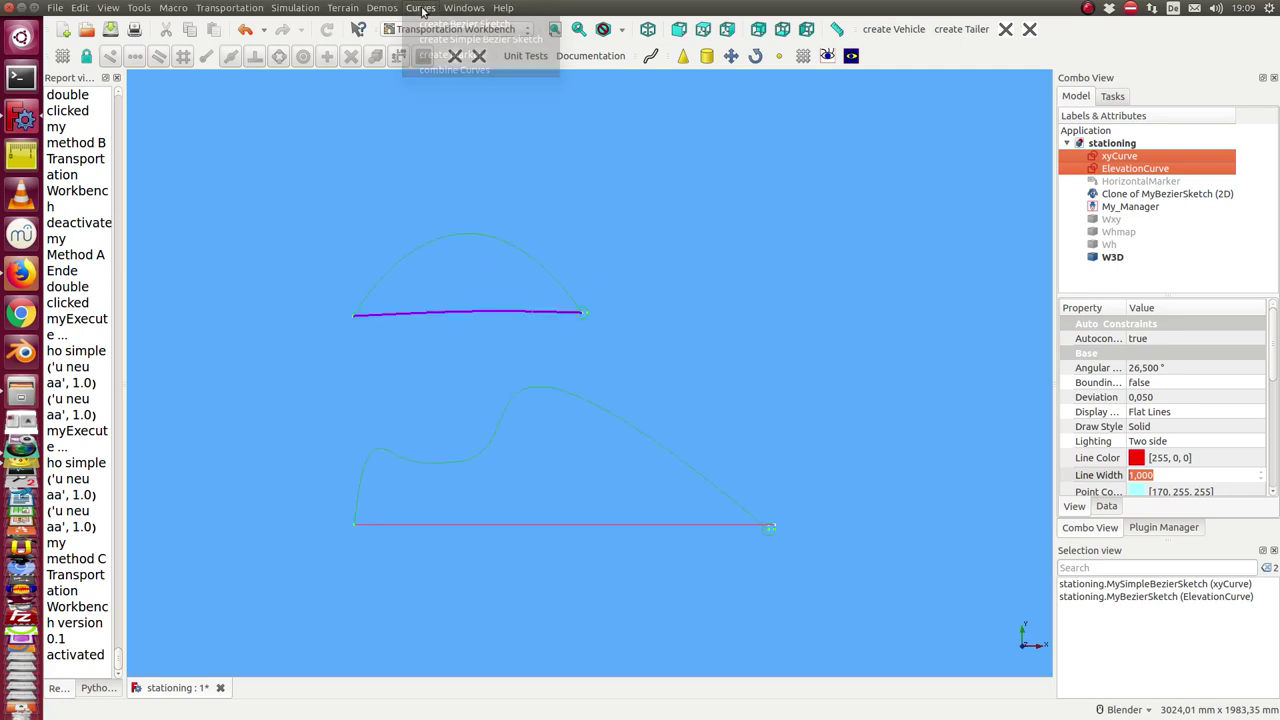
left_click(437, 70)
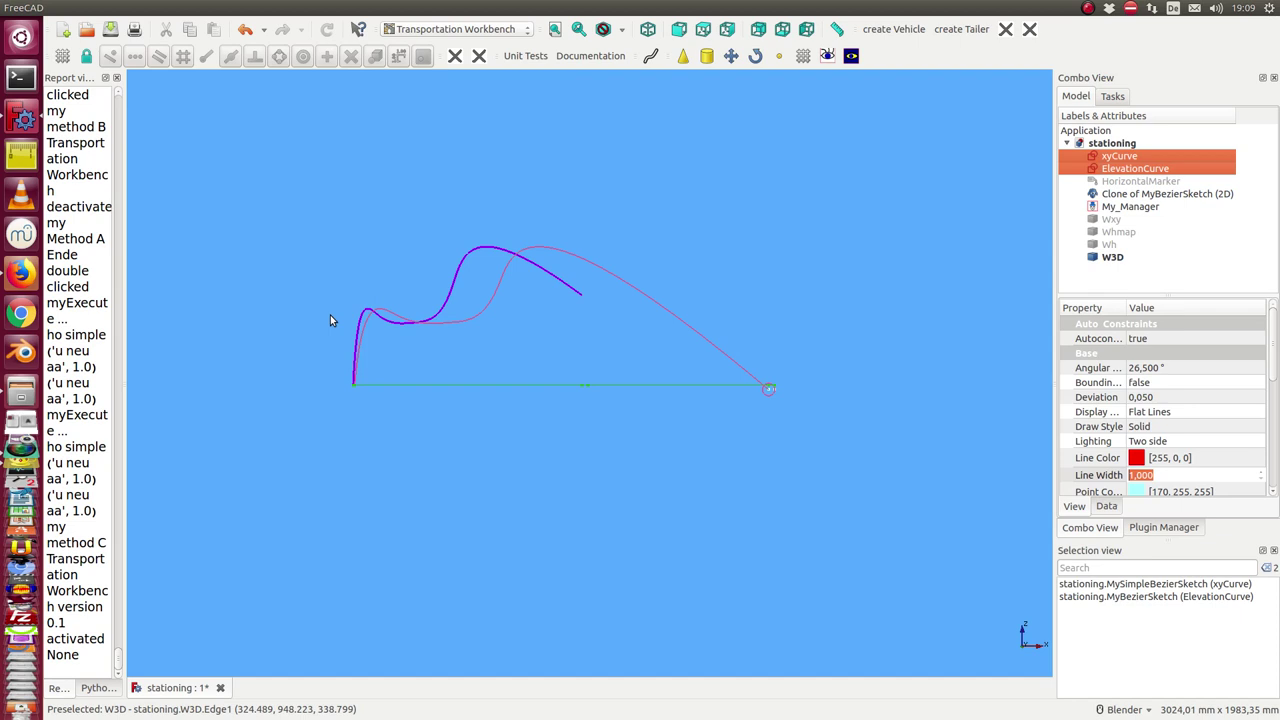
left_click(461, 162)
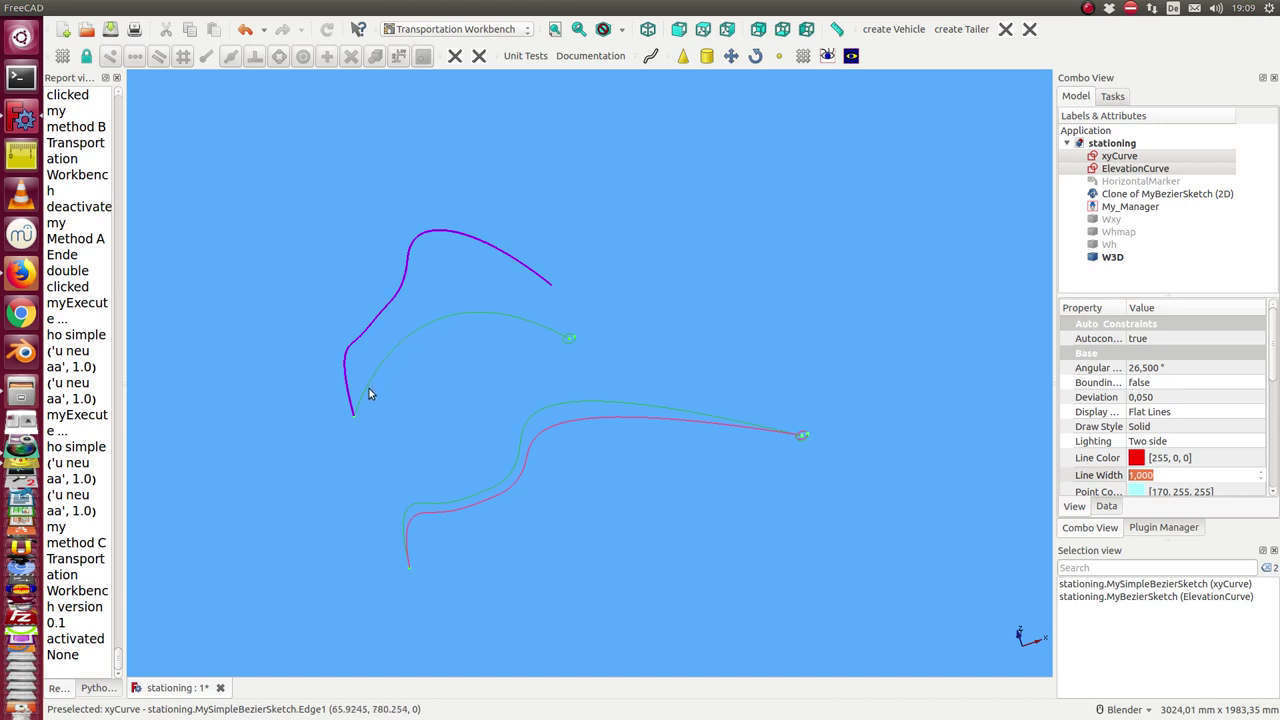
mouse_move(341, 135)
middle_mouse_down()
mouse_move(402, 115)
mouse_move(526, 188)
mouse_move(505, 215)
middle_mouse_up()
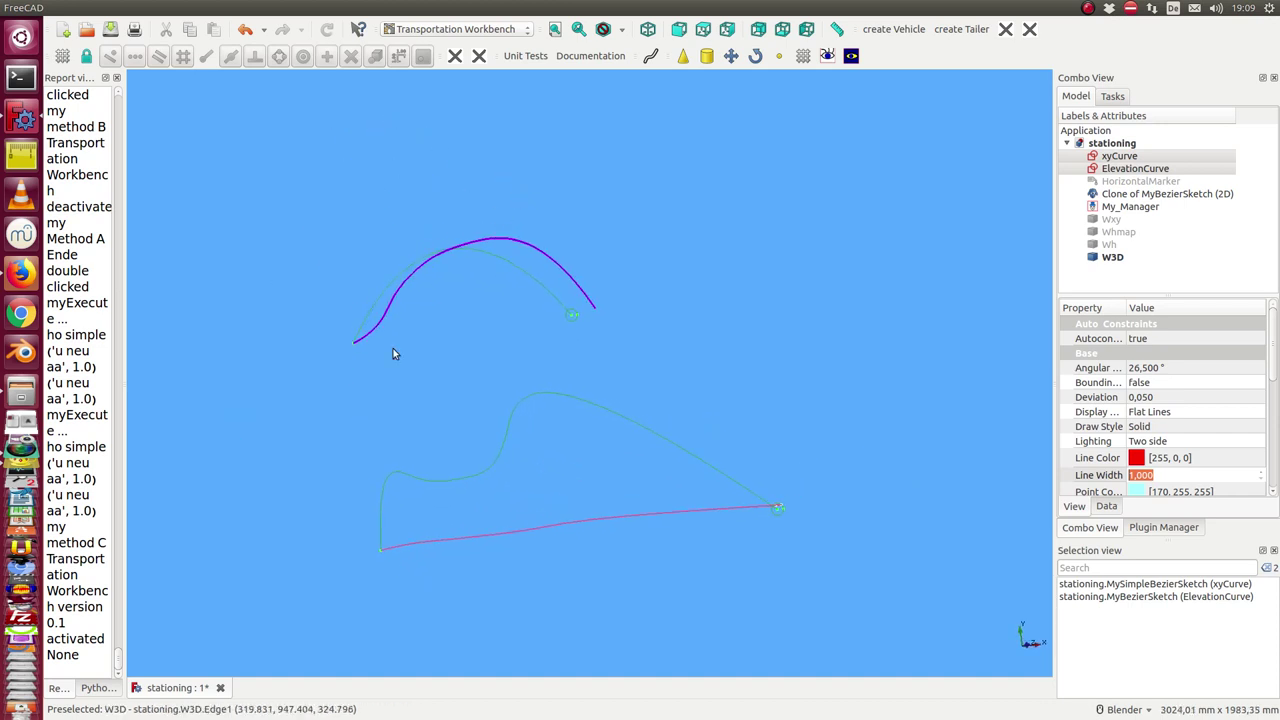
key("1")
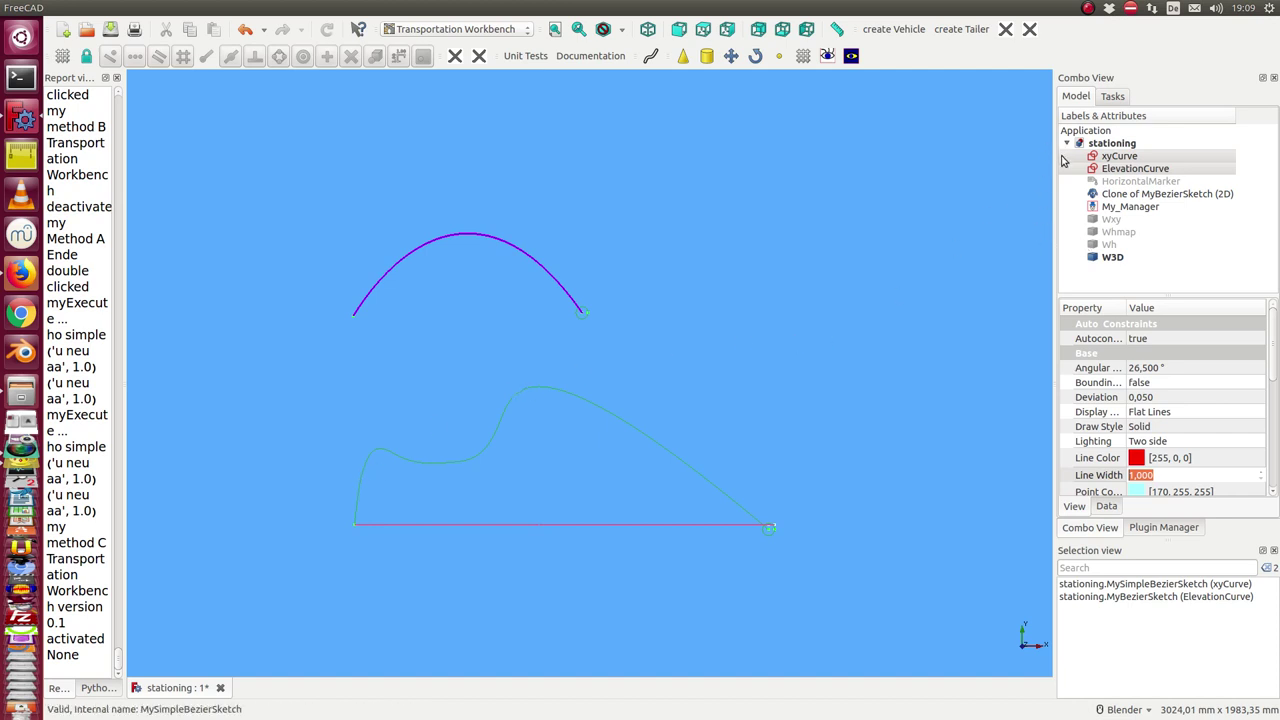
Select Wxy, switch off scene lighting, and fit the stationed arc's tick marks into view.
left_click(1110, 220)
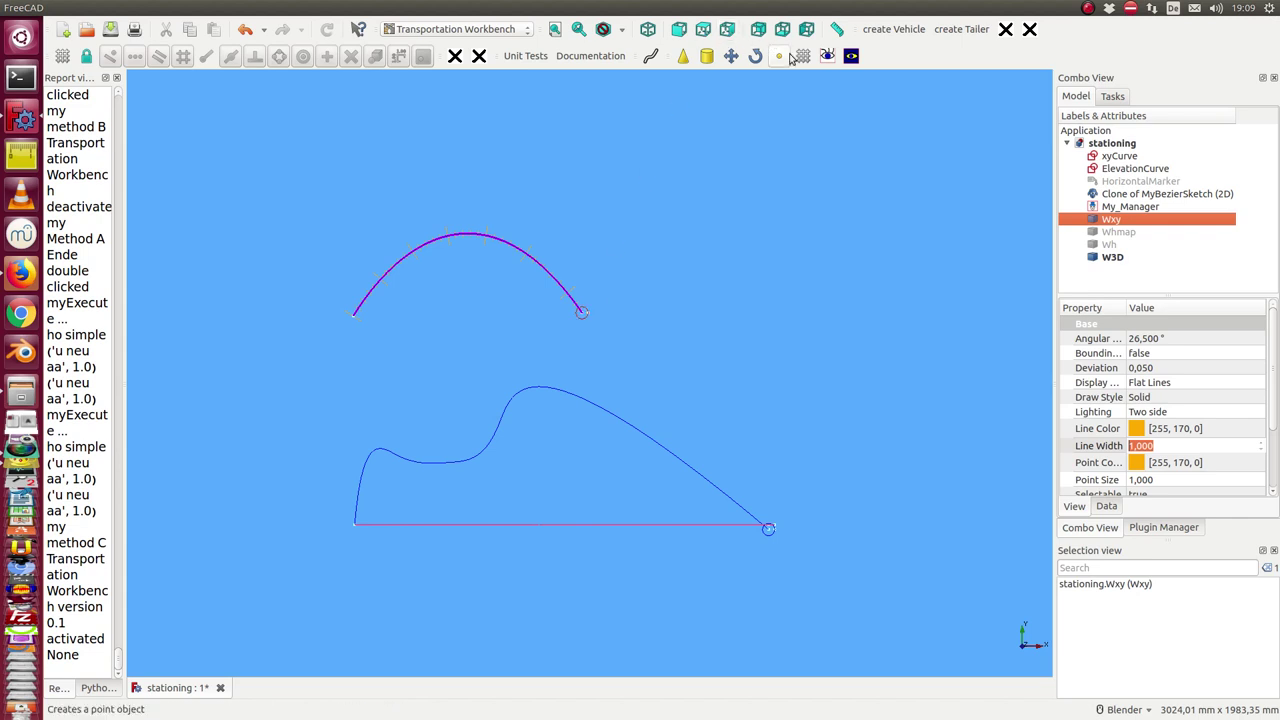
left_click(851, 55)
scroll(433, 298, "up", 2)
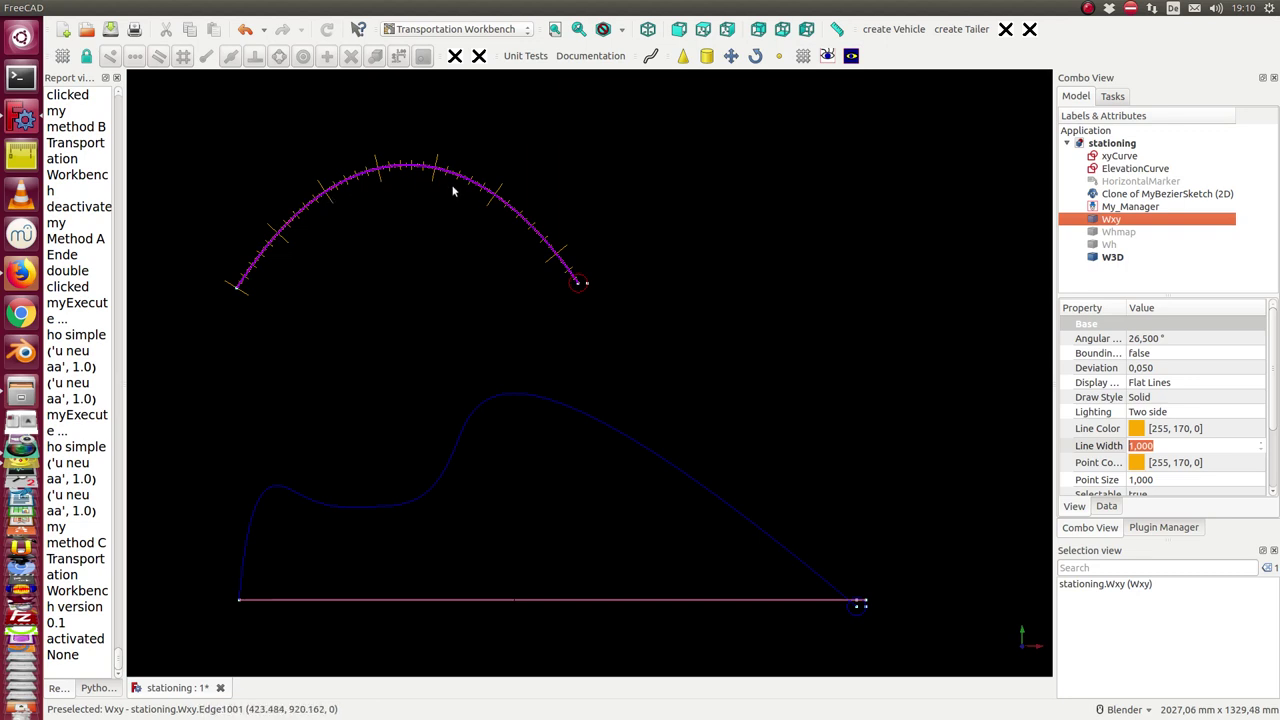
scroll(435, 247, "up", 4)
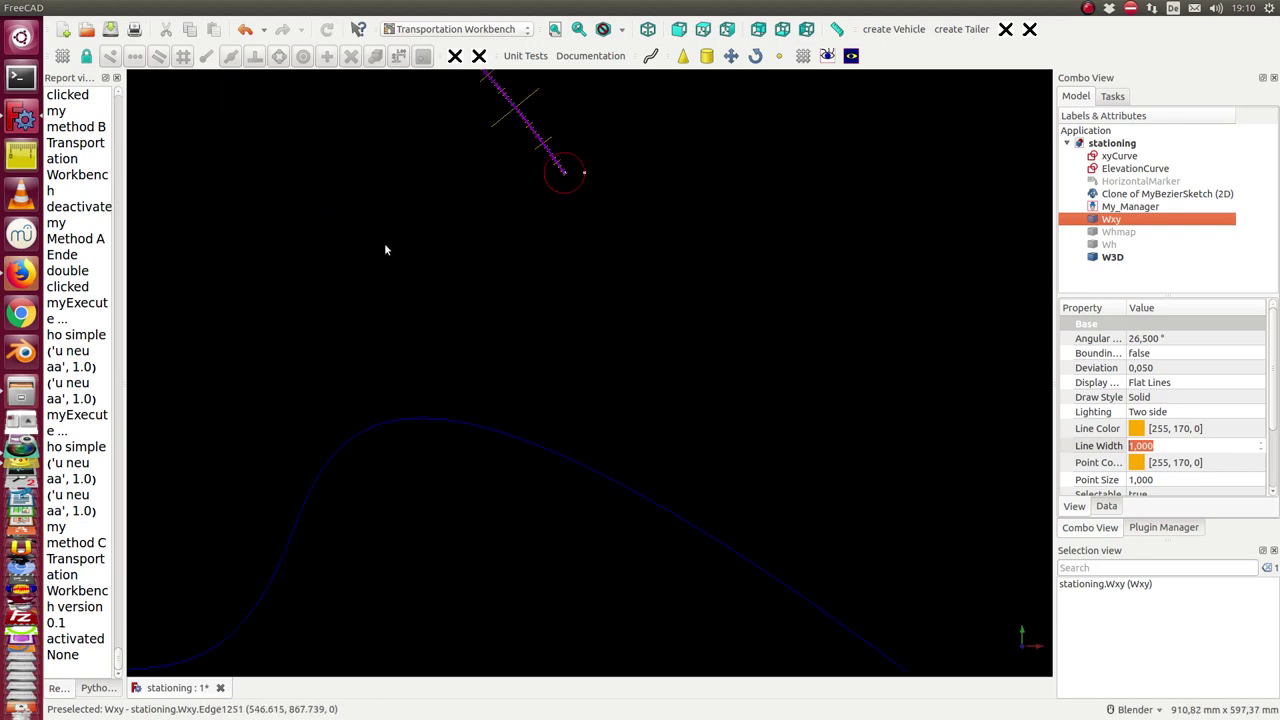
key("v")
key("s")
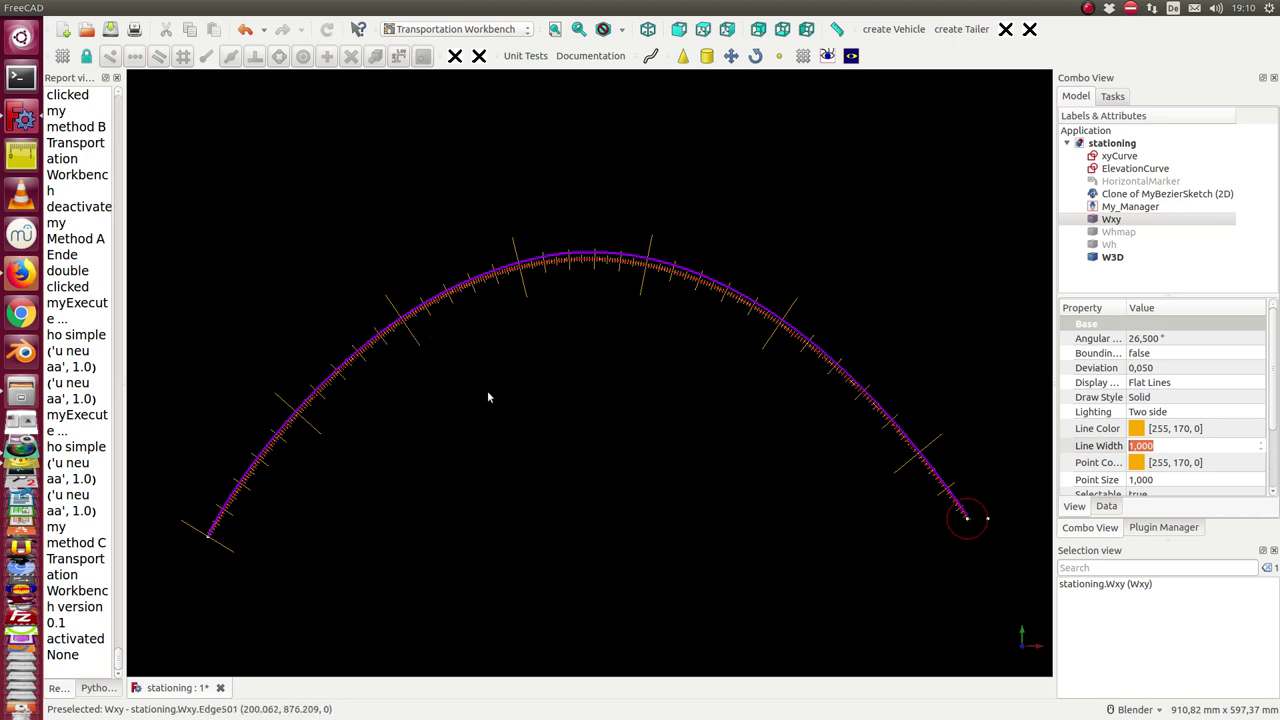
scroll(515, 445, "down", 5)
middle_click_drag(538, 480, 481, 353, "shift")
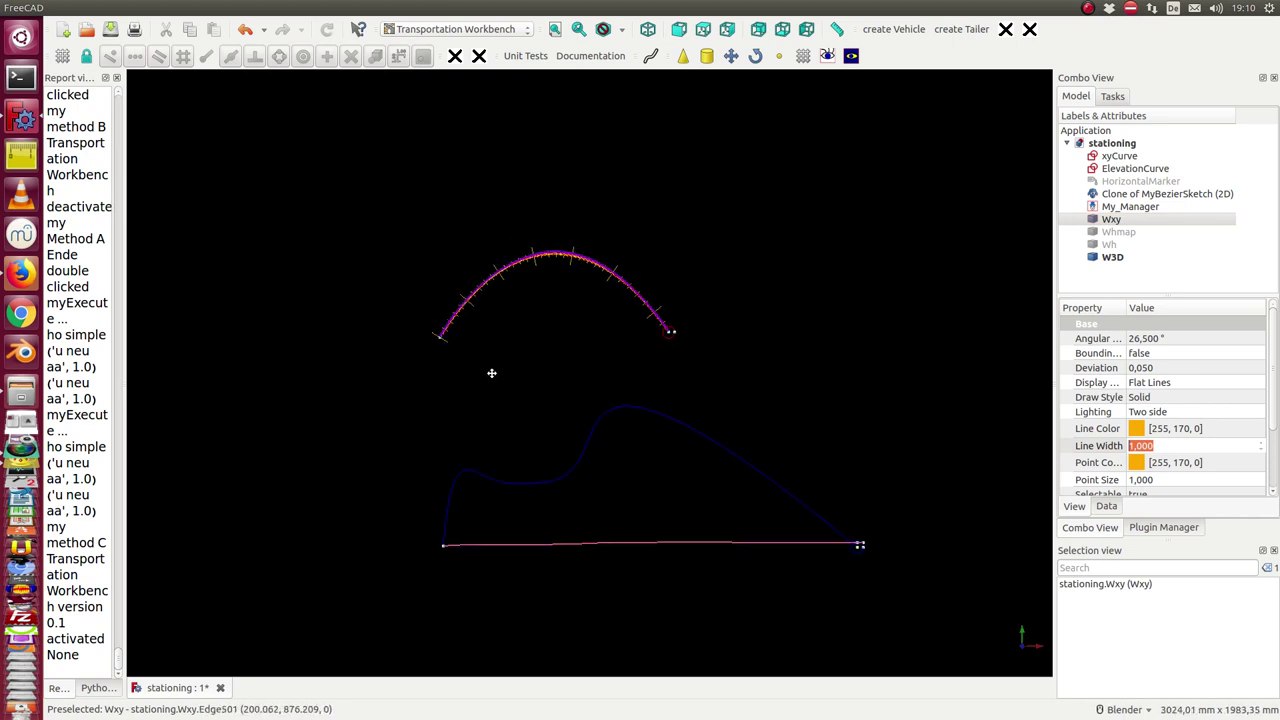
Select Wh, ElevationCurve and xyCurve, then orbit to compare them with the 3D road curve.
left_click(1107, 245)
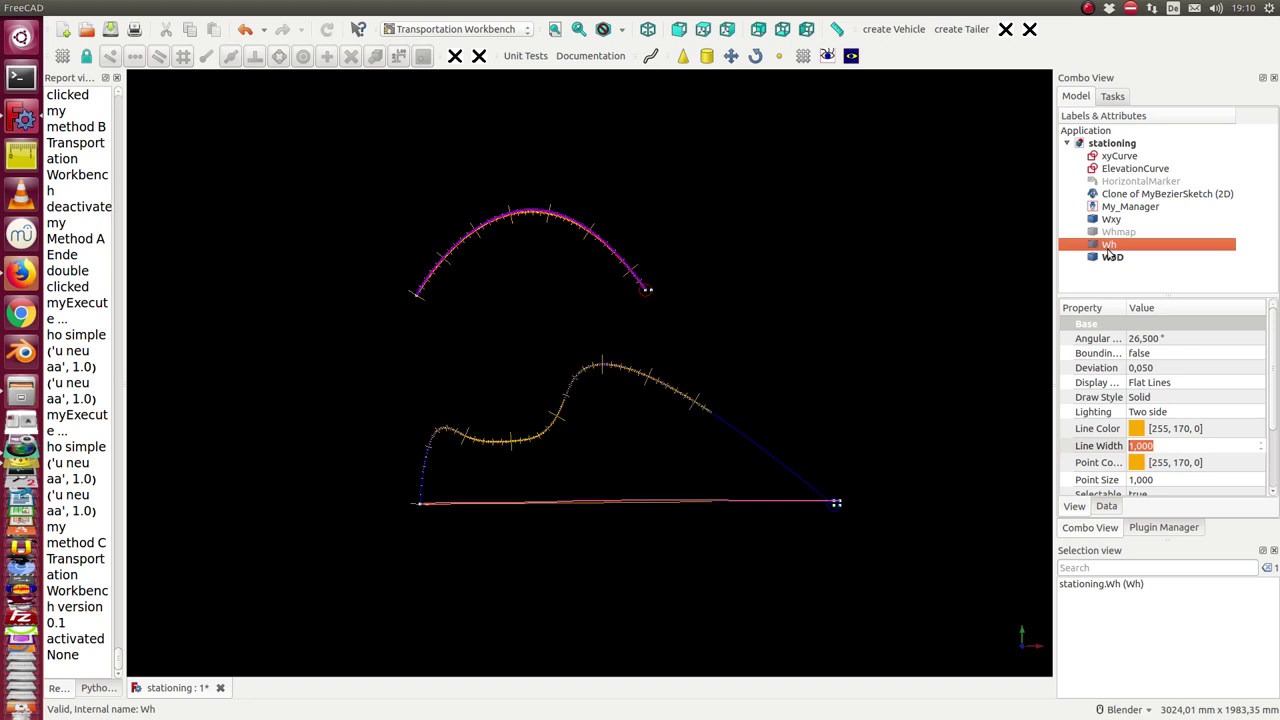
scroll(501, 516, "up", 3)
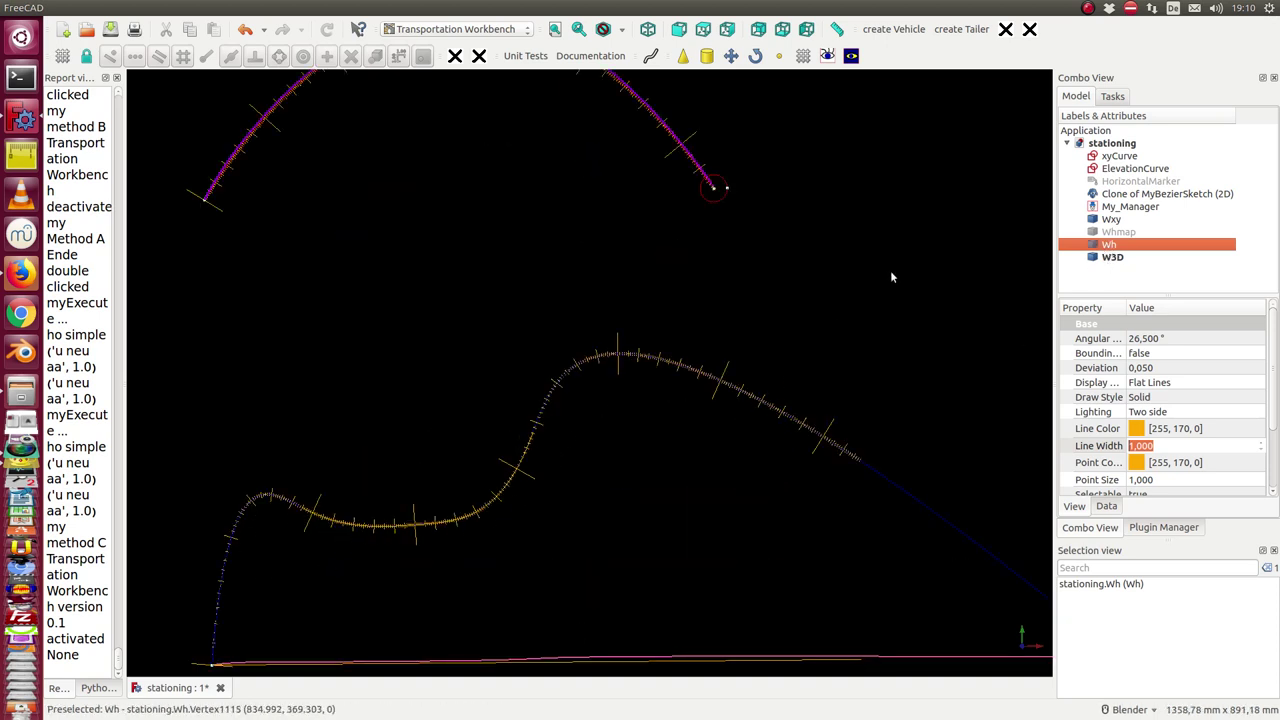
left_click(1112, 170)
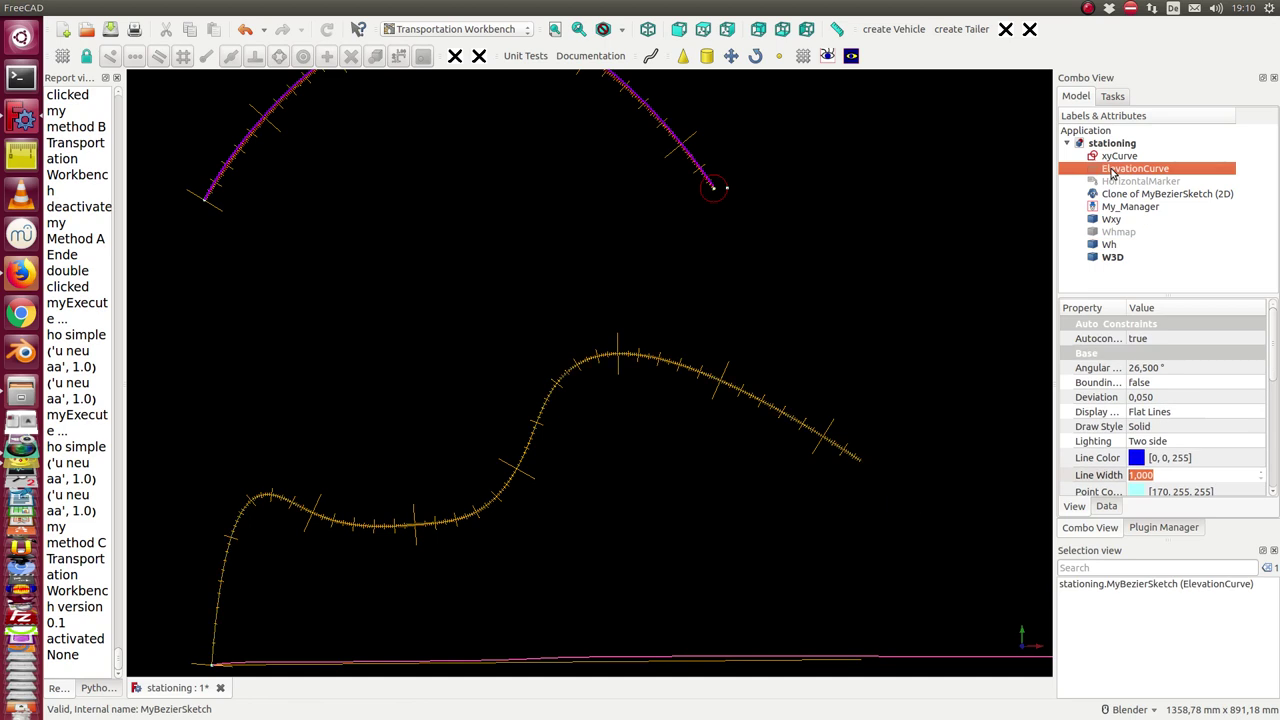
left_click(1108, 155)
scroll(858, 274, "down", 3)
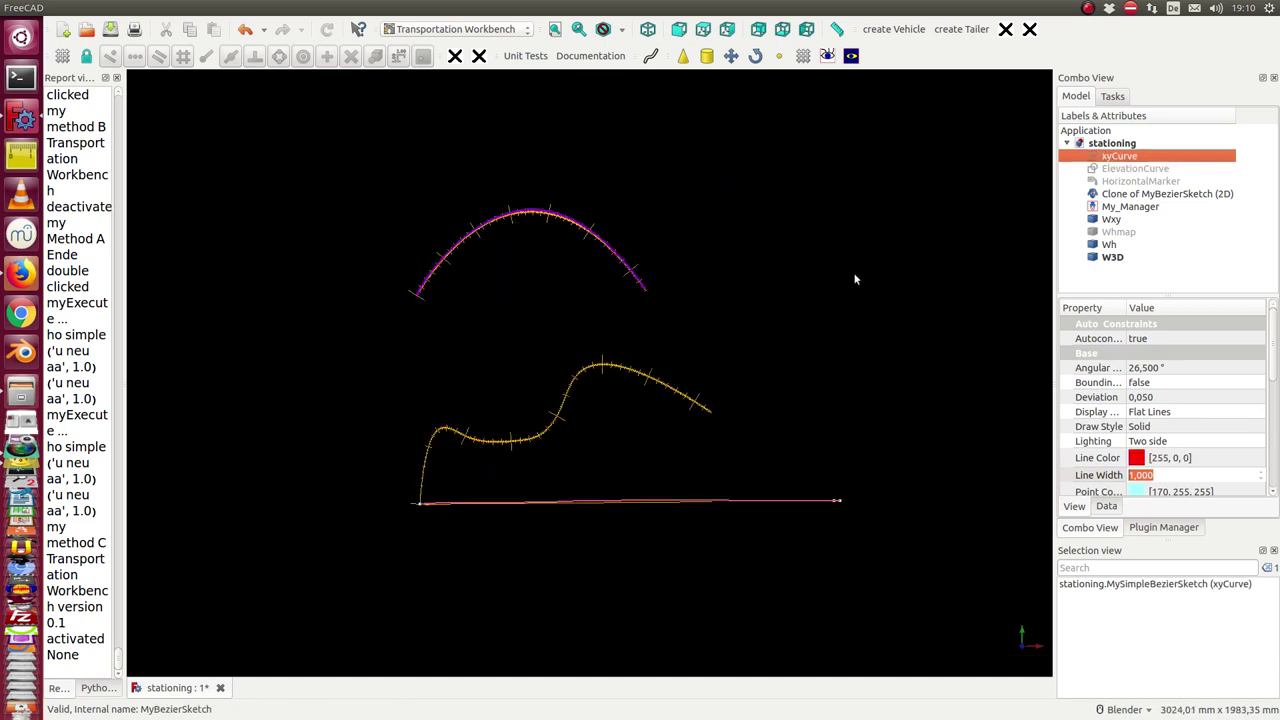
scroll(855, 279, "up", 2)
middle_click_drag(646, 500, 640, 423)
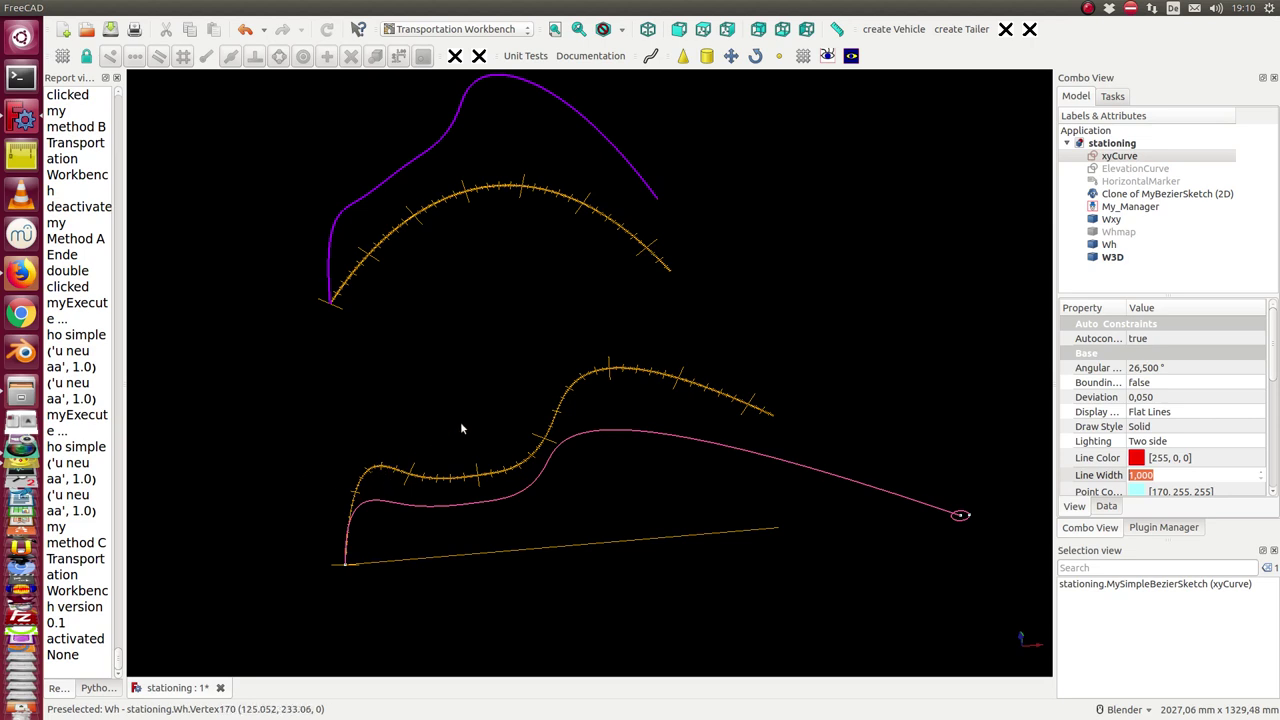
mouse_move(368, 299)
middle_mouse_down()
mouse_move(509, 306)
mouse_move(537, 357)
middle_mouse_up()
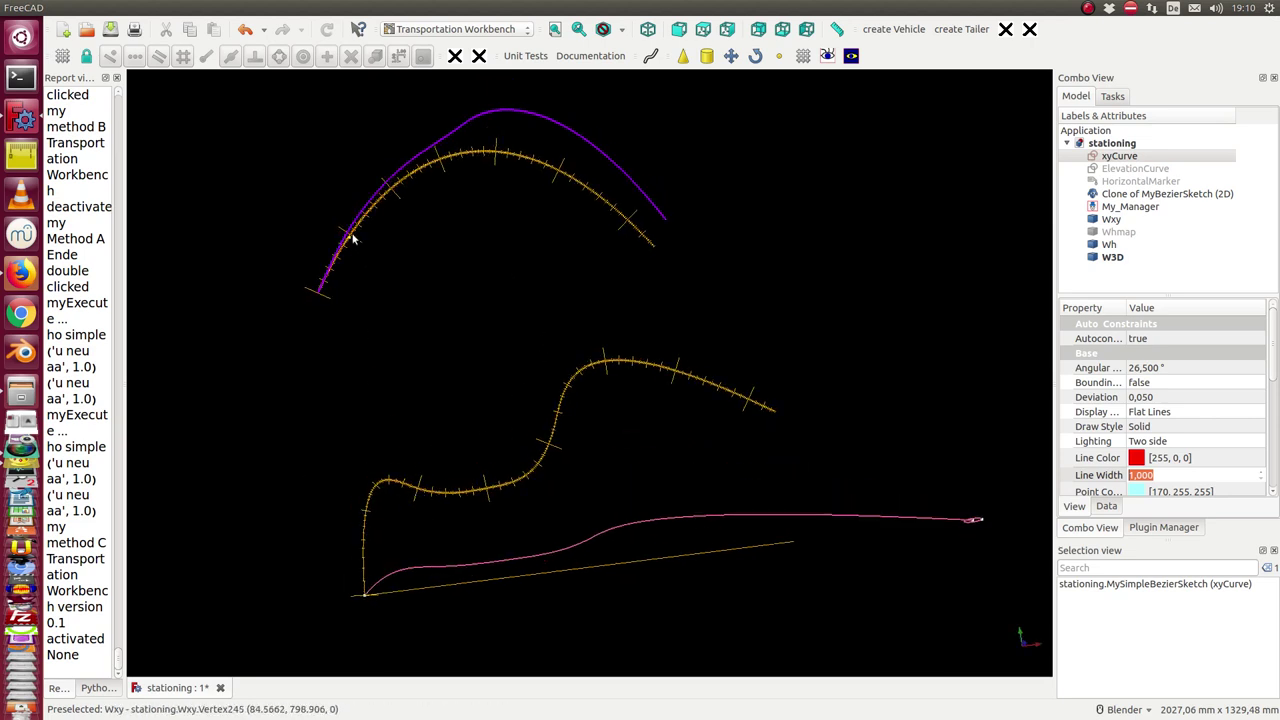
mouse_move(469, 331)
middle_mouse_down()
mouse_move(417, 246)
mouse_move(516, 286)
middle_mouse_up()
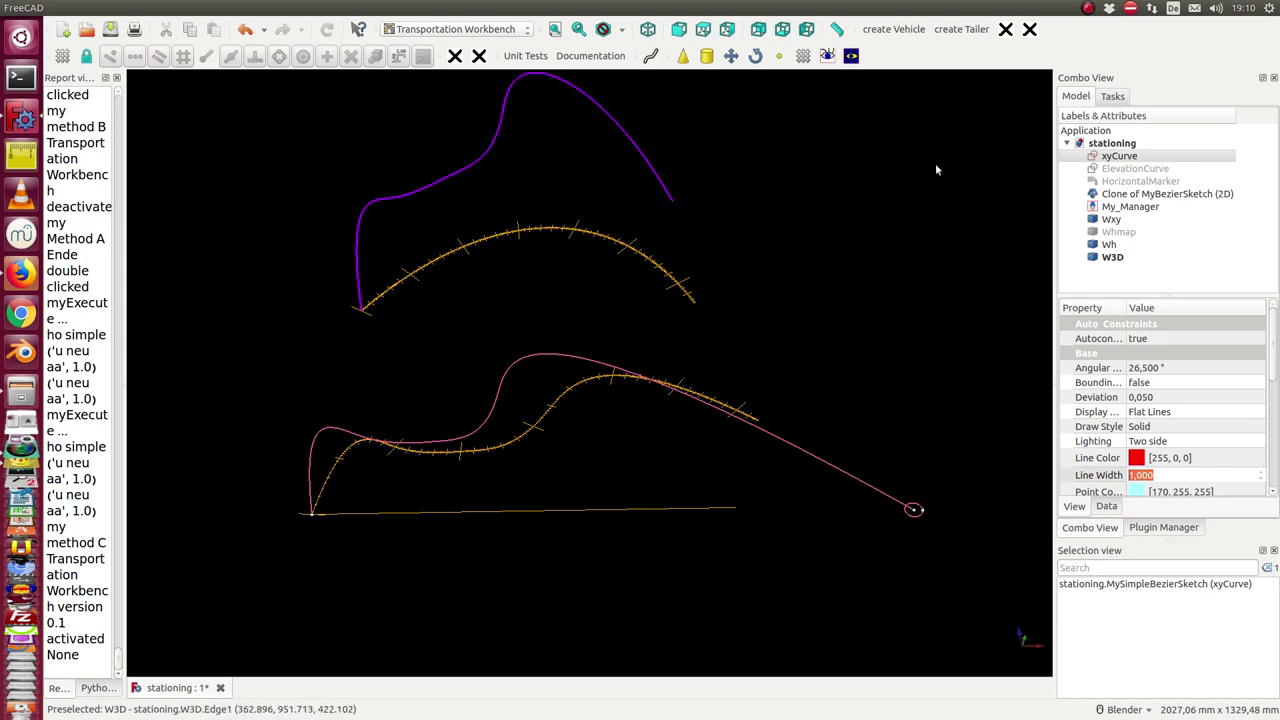
Show the Whmap mapping surface, zoom in on a station line, then clear the selection.
left_click(1116, 231)
key("space")
scroll(584, 330, "up", 5)
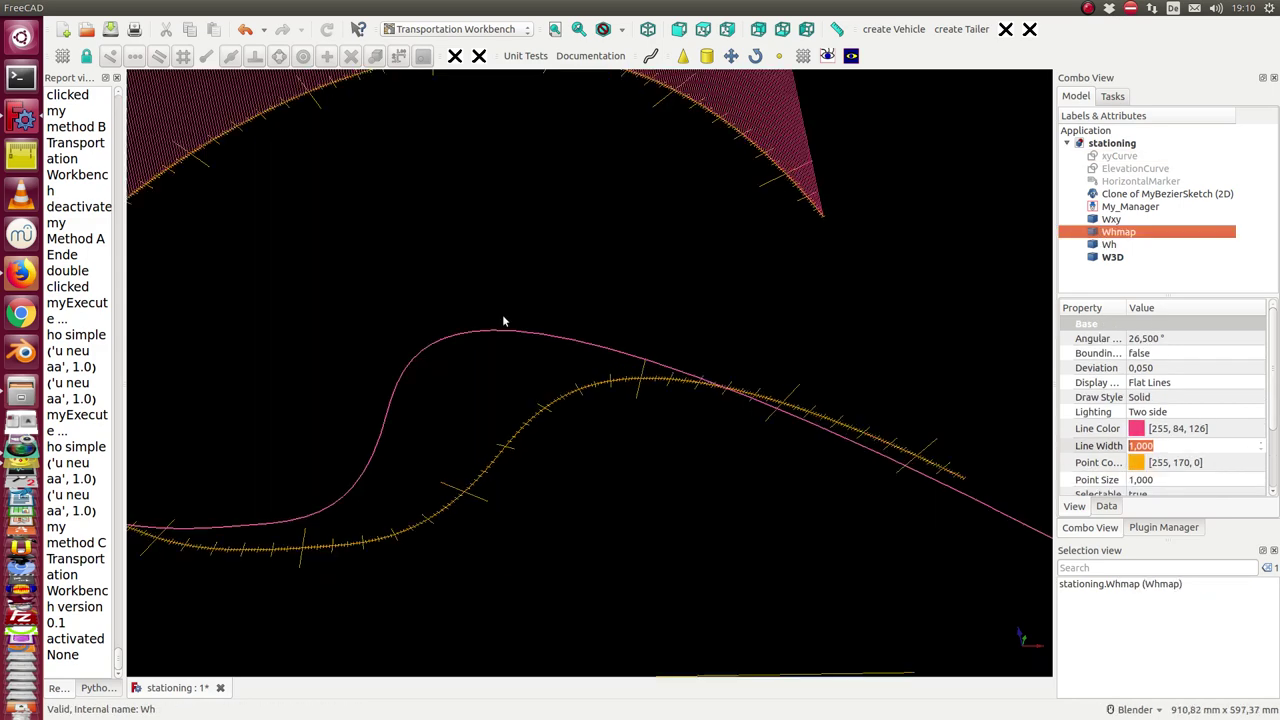
mouse_move(435, 299)
middle_mouse_down()
mouse_move(657, 572)
mouse_move(740, 603)
mouse_move(586, 571)
middle_mouse_up()
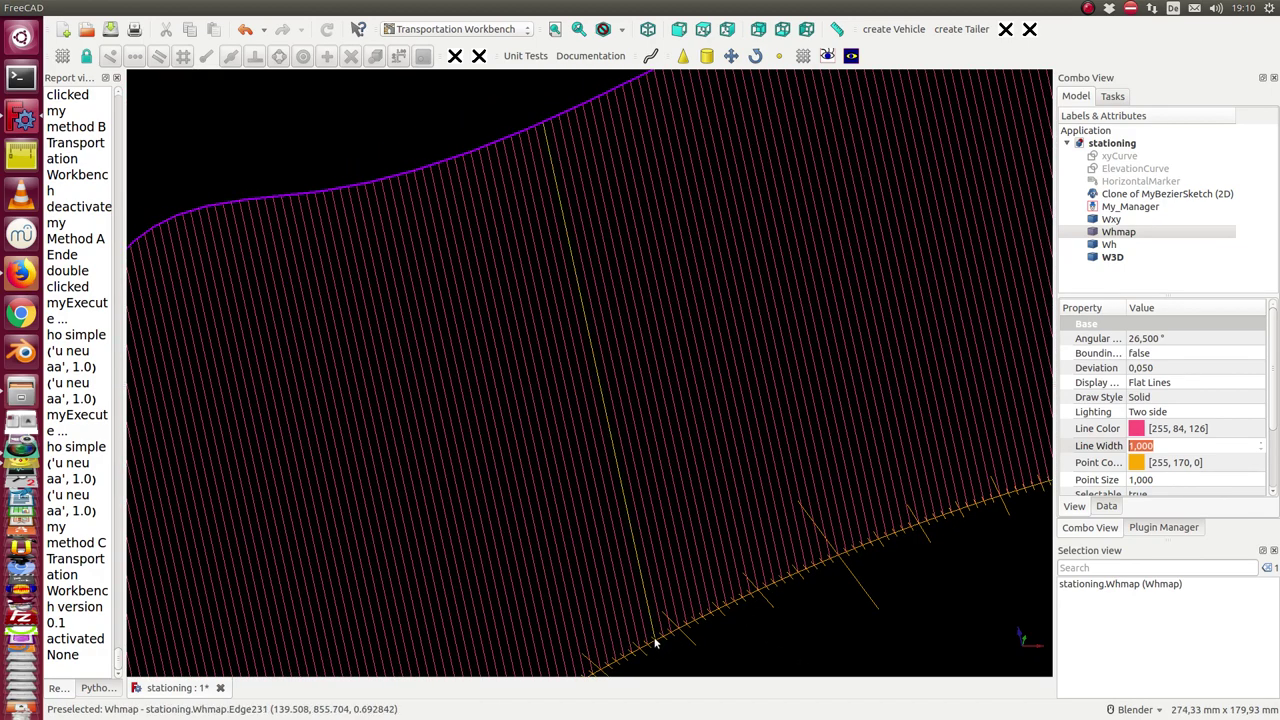
left_click(655, 642)
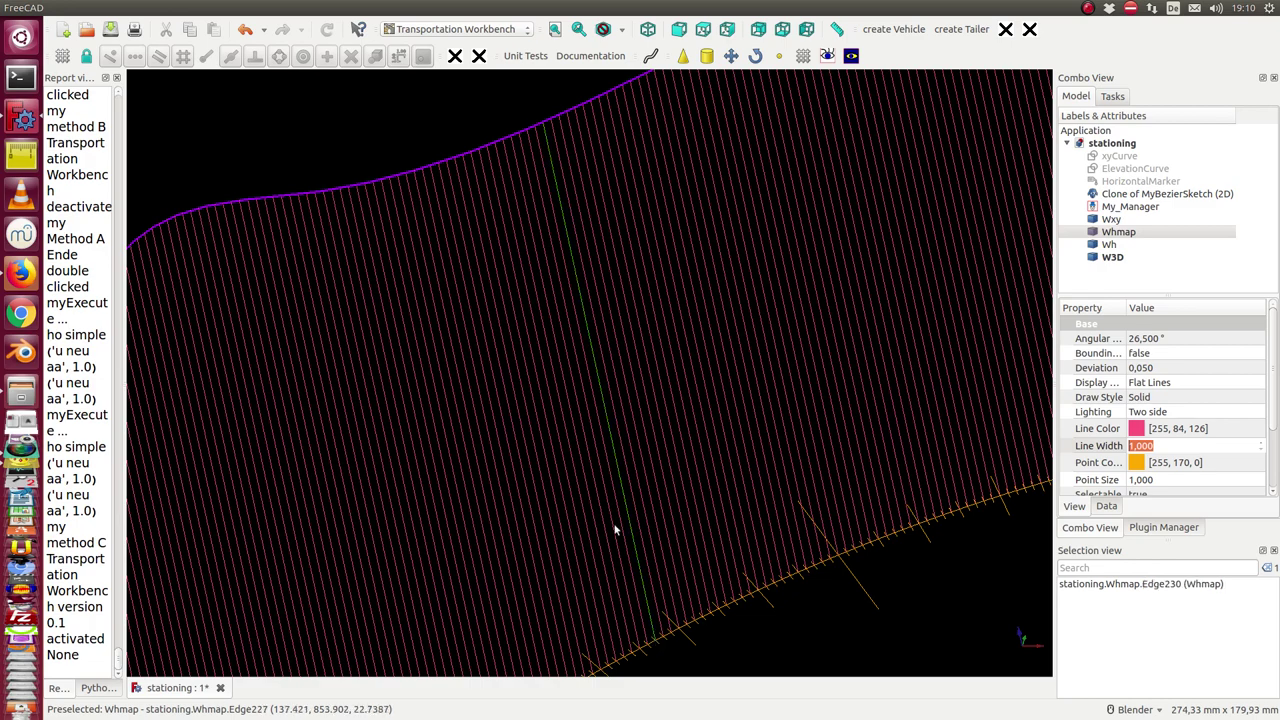
scroll(640, 238, "down", 2)
scroll(630, 300, "down", 2)
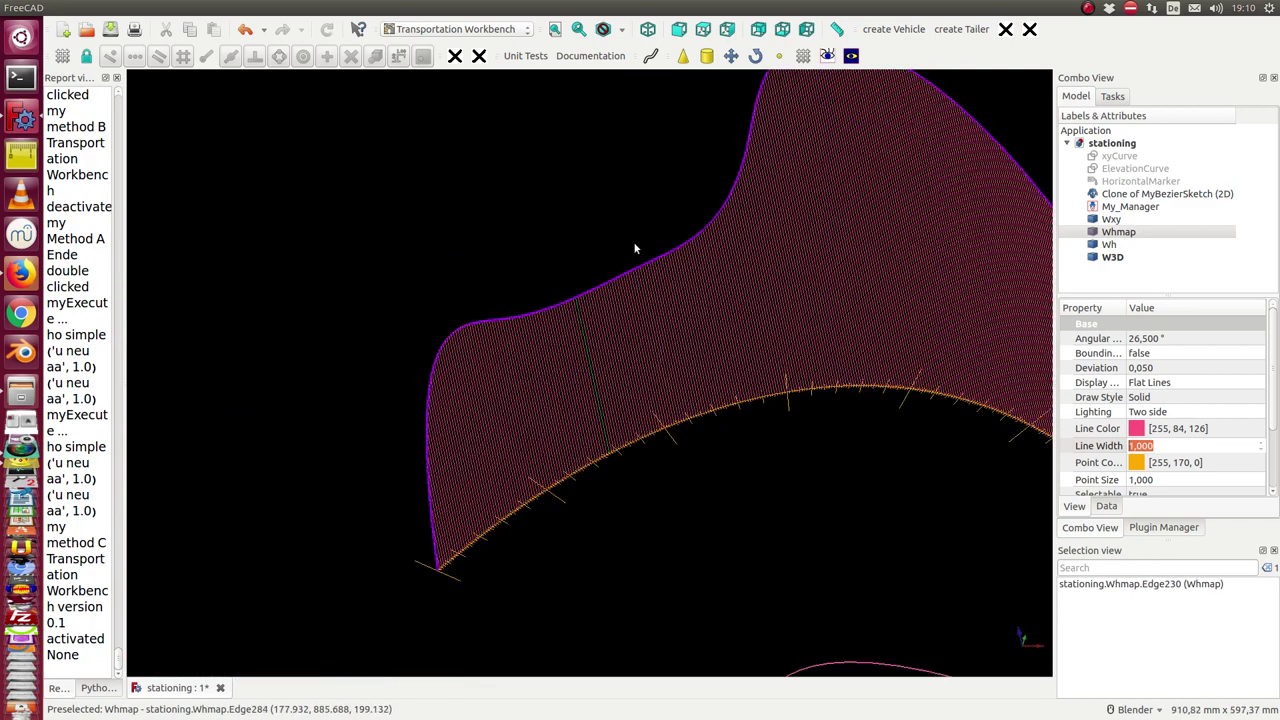
scroll(618, 407, "down", 3)
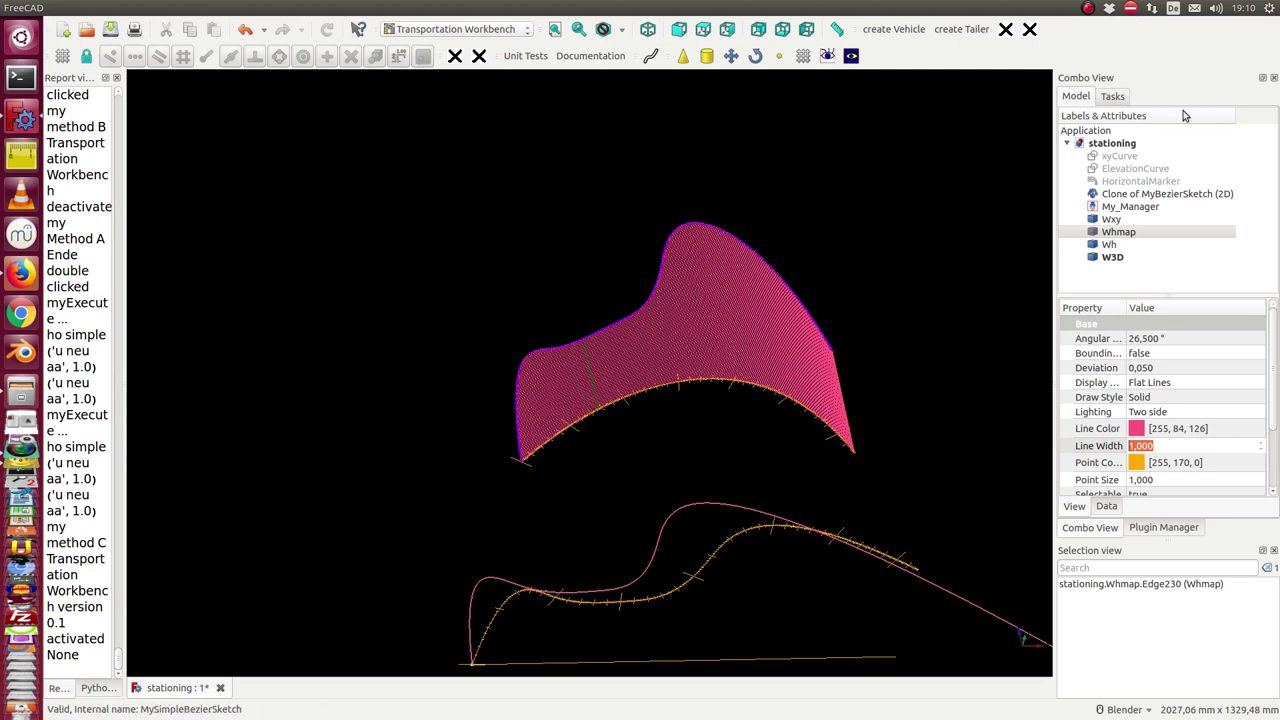
left_click(501, 495)
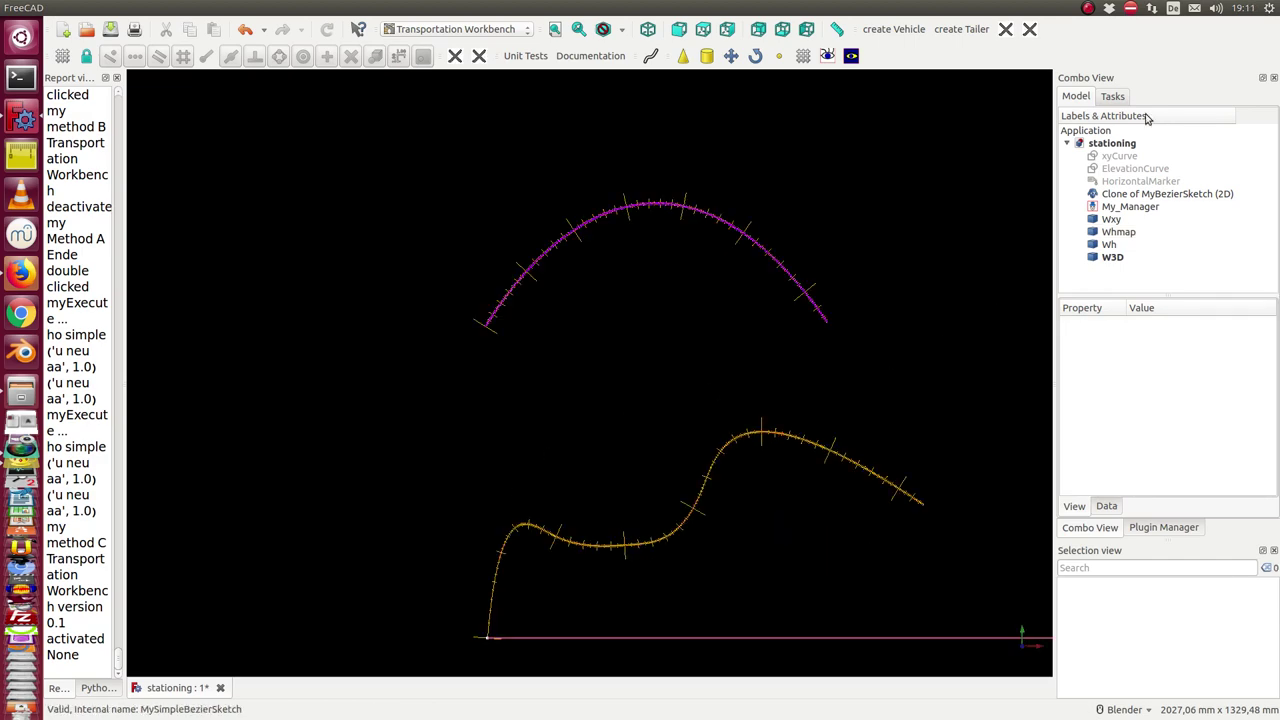
In the ElevationCurve sketch, raise one control point for an early hump and lower another for the tail.
double_click(1130, 173)
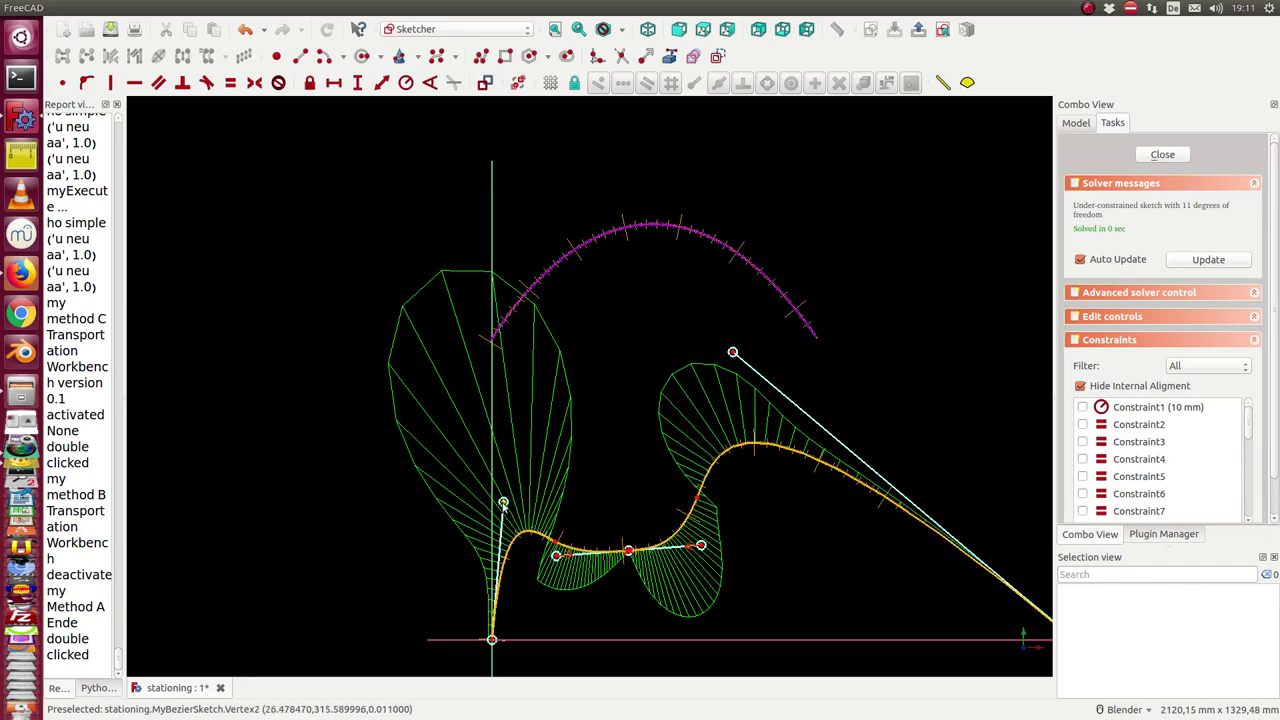
mouse_move(503, 502)
left_mouse_down()
mouse_move(500, 416)
mouse_move(526, 311)
left_mouse_up()
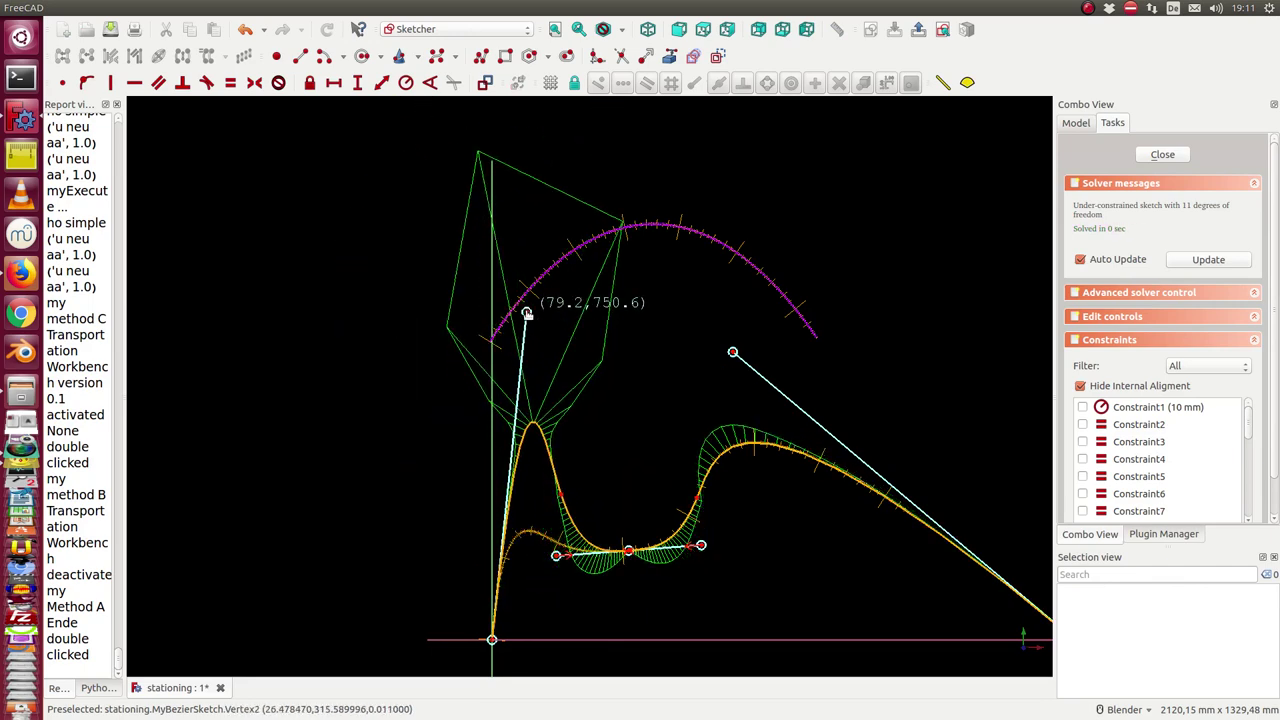
left_click_drag(733, 352, 759, 503)
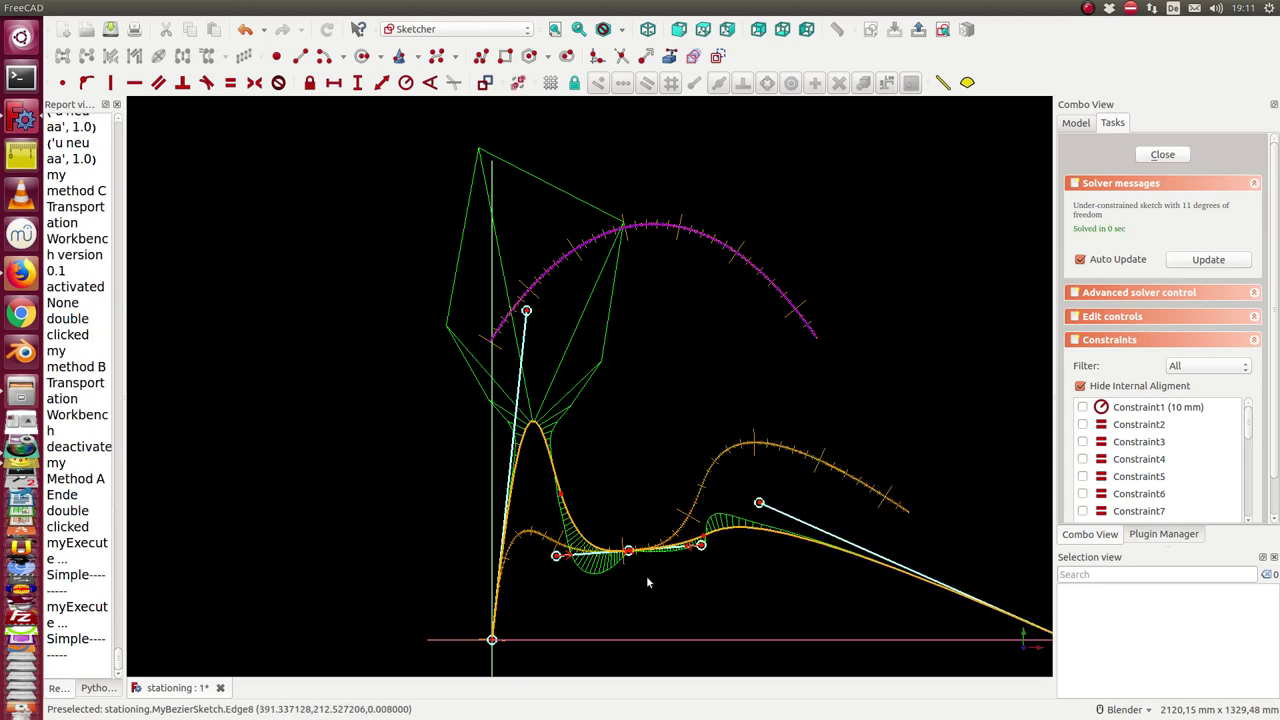
Close the elevation sketch and recombine xyCurve with ElevationCurve into the 3D road curve.
left_click(1158, 157)
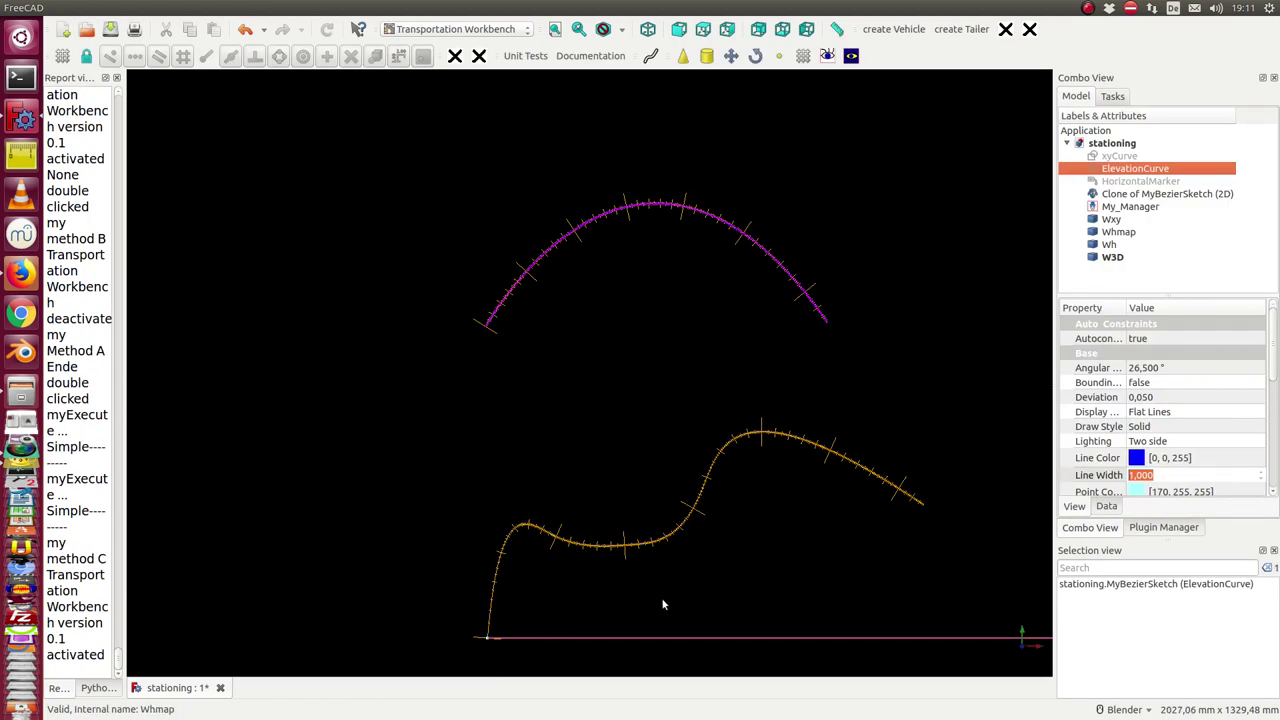
middle_click_drag(663, 603, 622, 493)
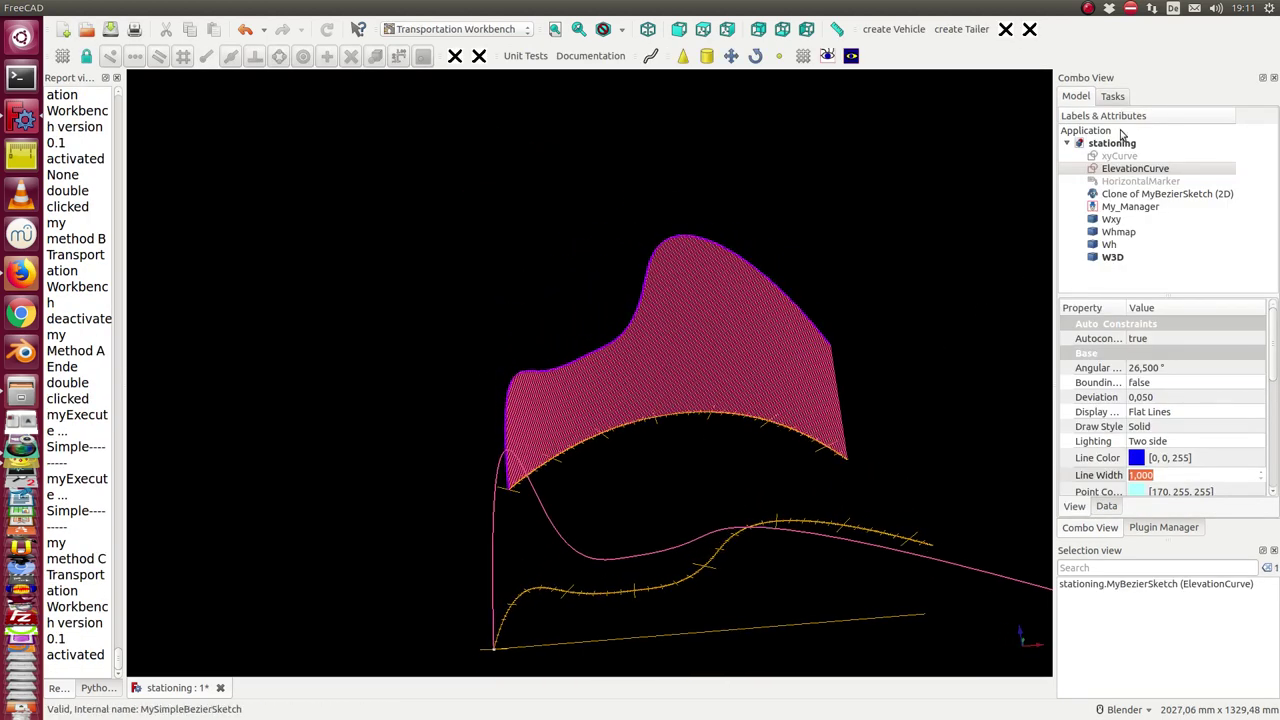
left_click(1117, 157)
left_click(1115, 169, "ctrl")
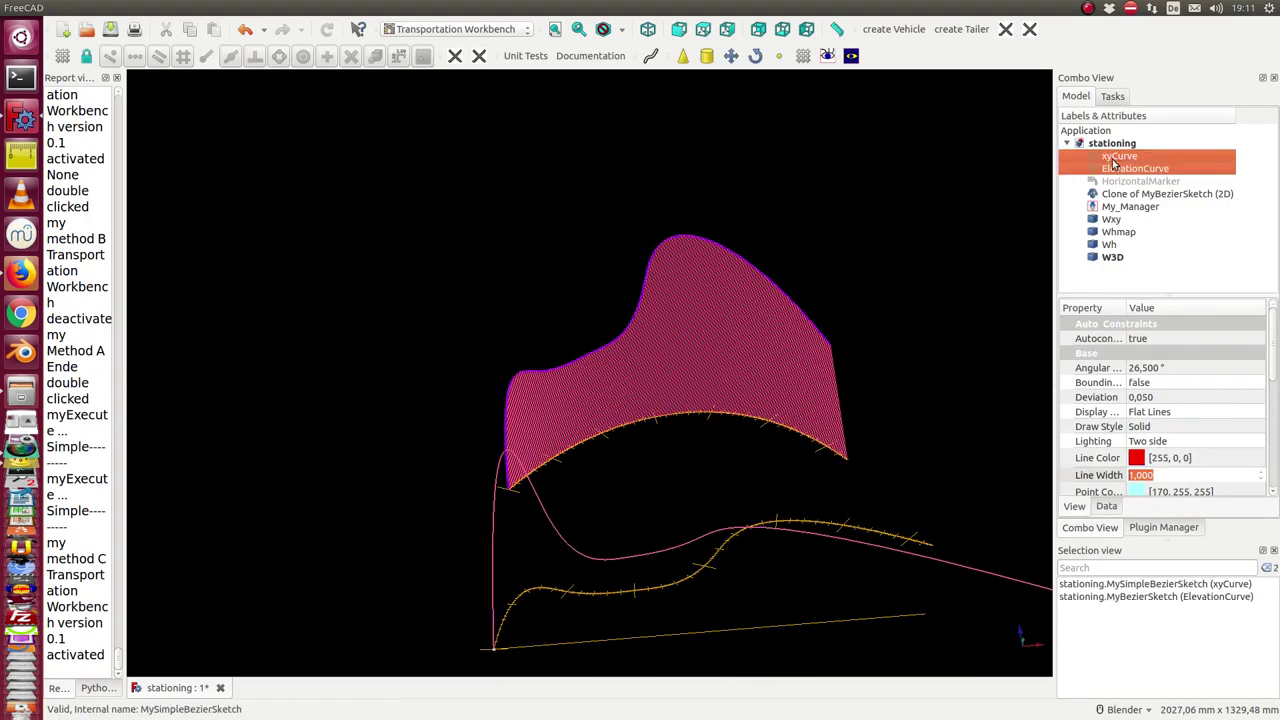
left_click(416, 10)
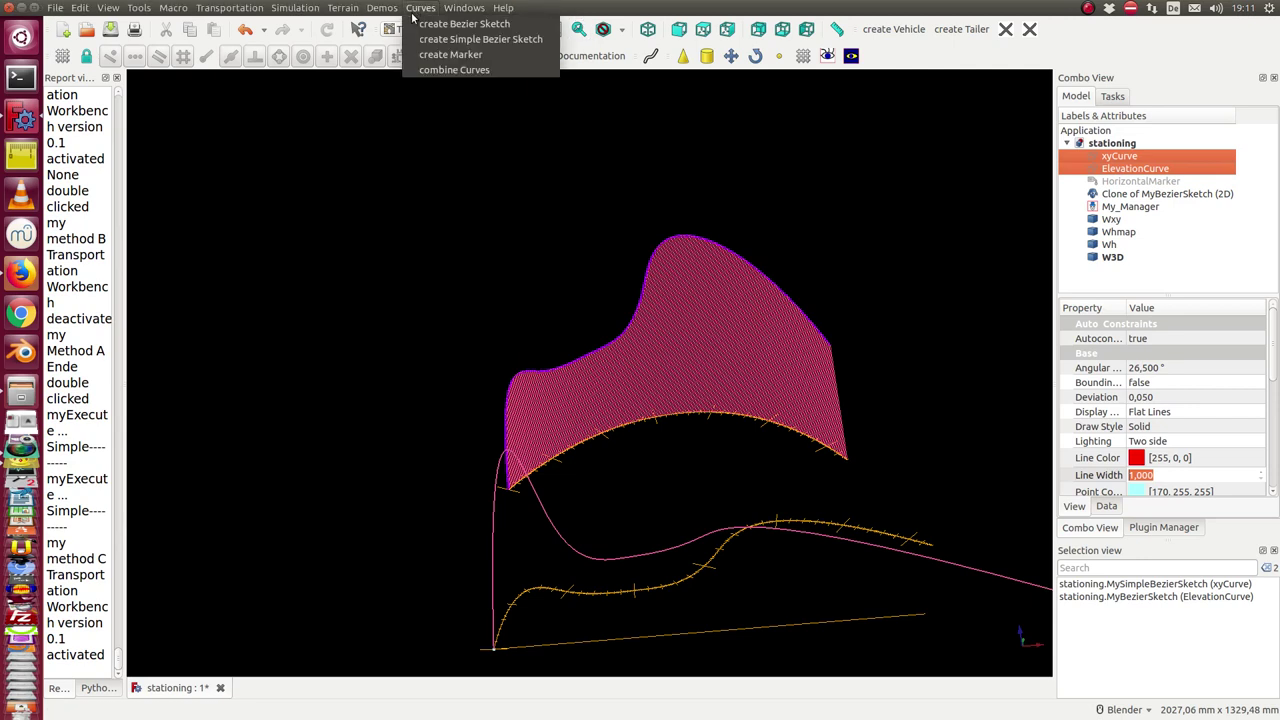
left_click(438, 68)
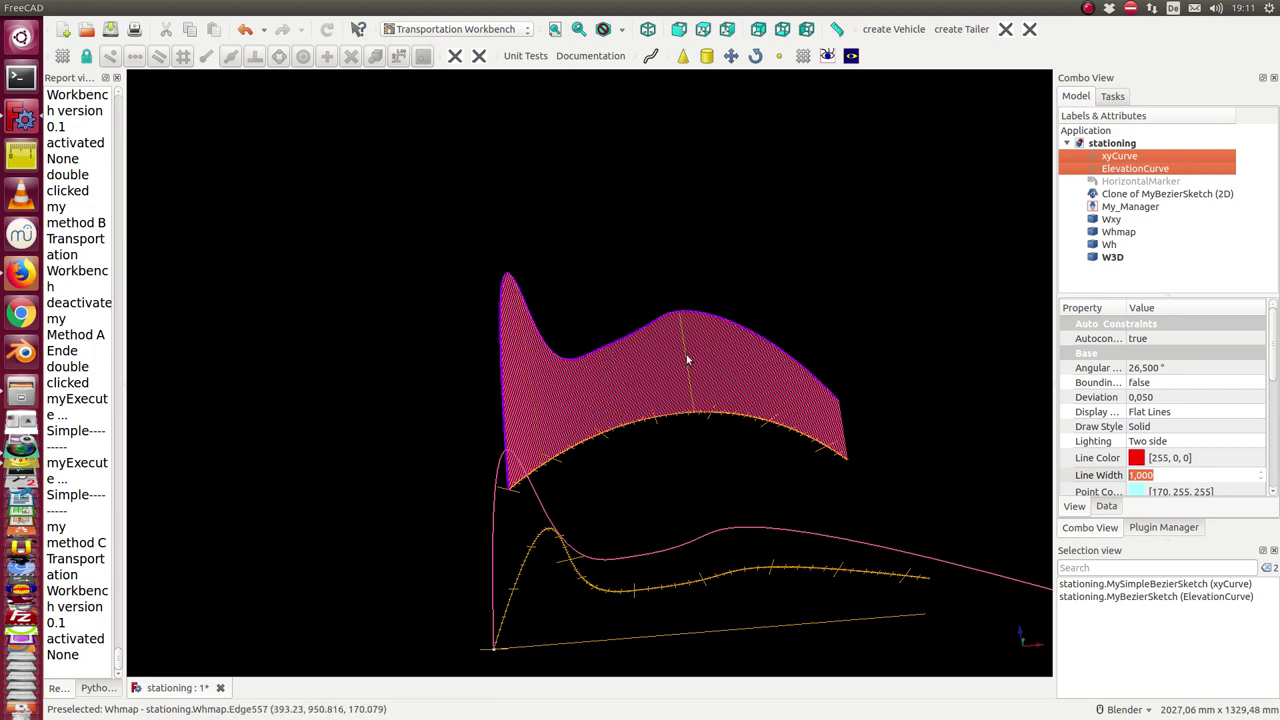
Orbit the recombined surface, switch to top view, and briefly select ElevationCurve.
middle_click_drag(744, 252, 701, 268)
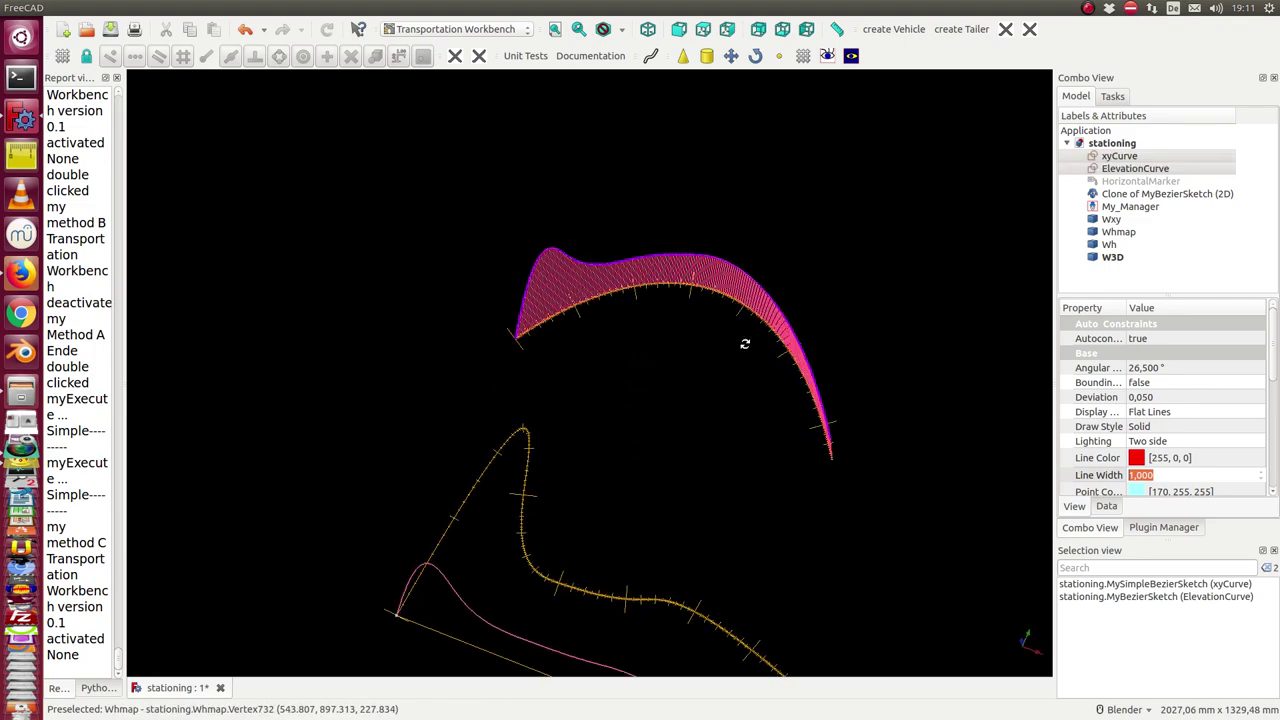
scroll(619, 274, "down", 3)
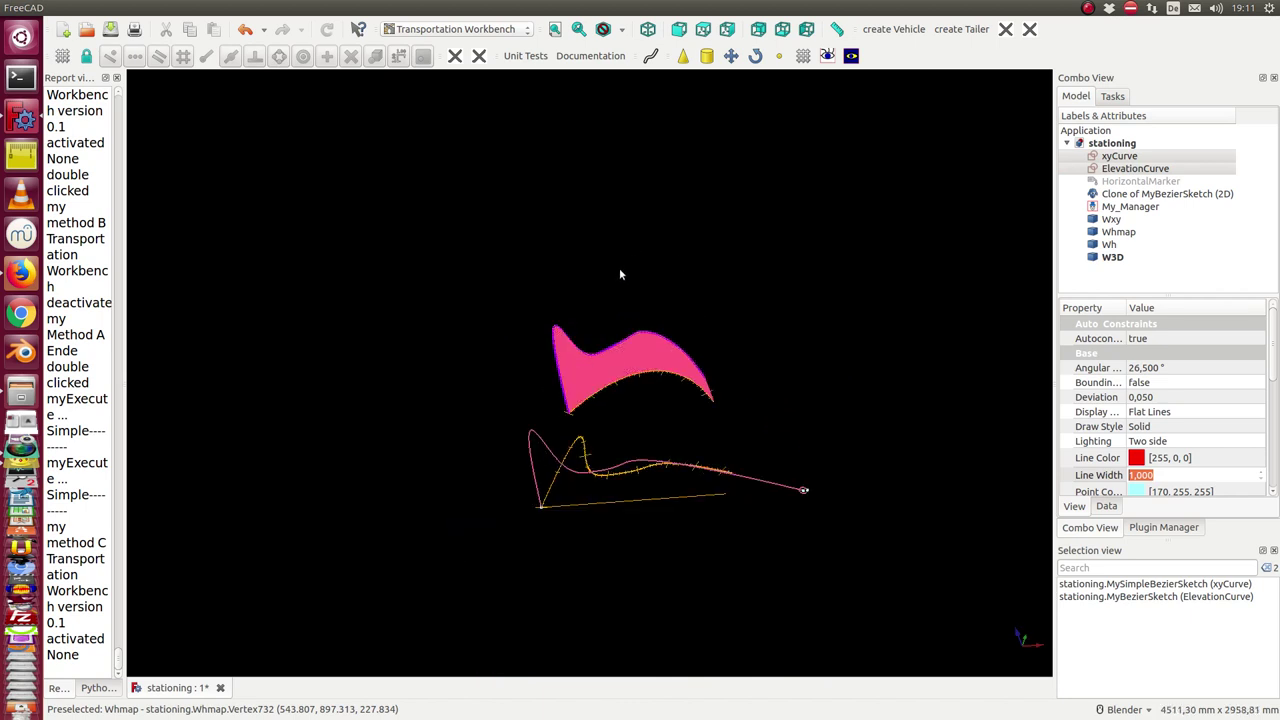
key("2")
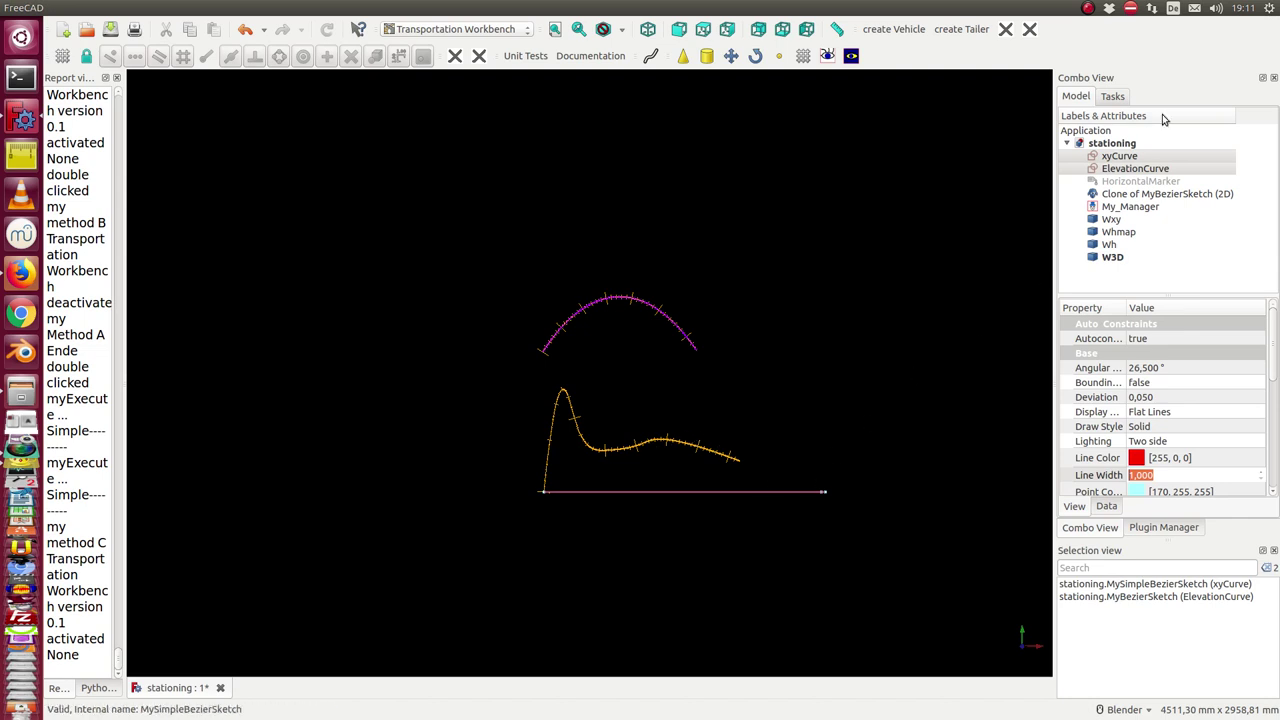
left_click(1135, 168)
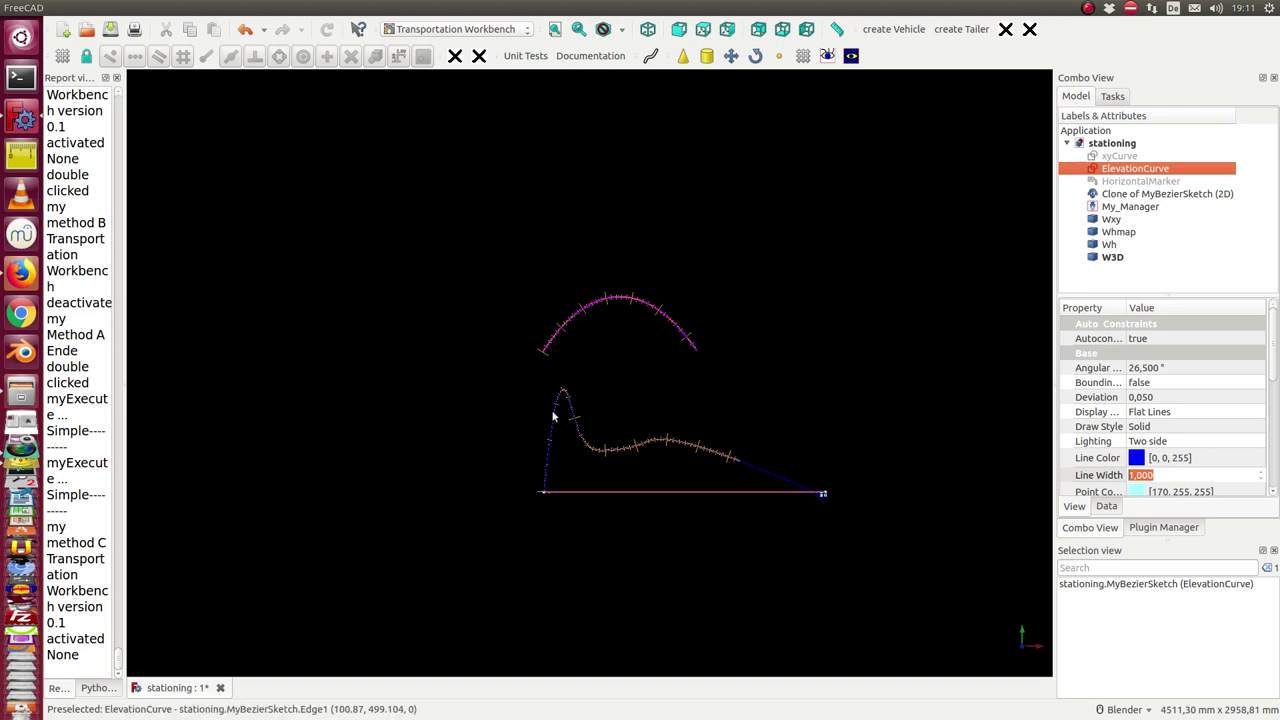
left_click(890, 317)
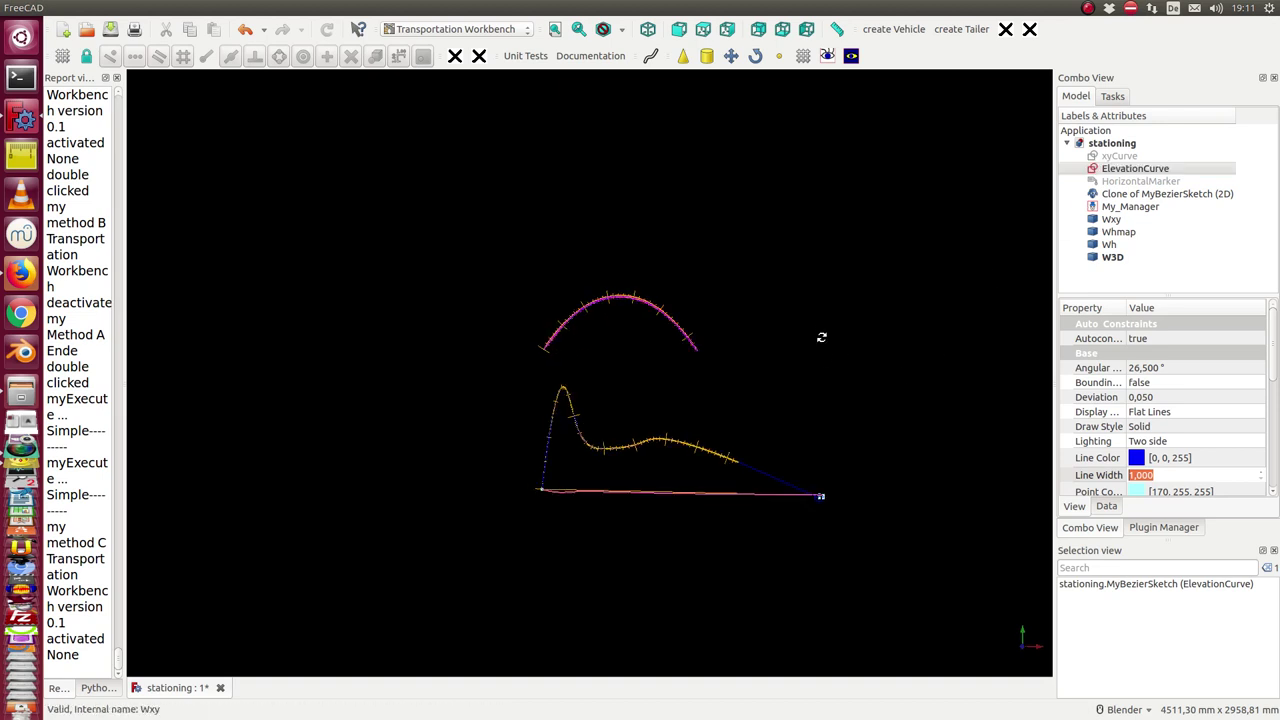
Select the Bezier sketch clone, then orbit to view the pink surface as a tilted sheet.
middle_click_drag(820, 337, 872, 297)
left_click(1130, 194)
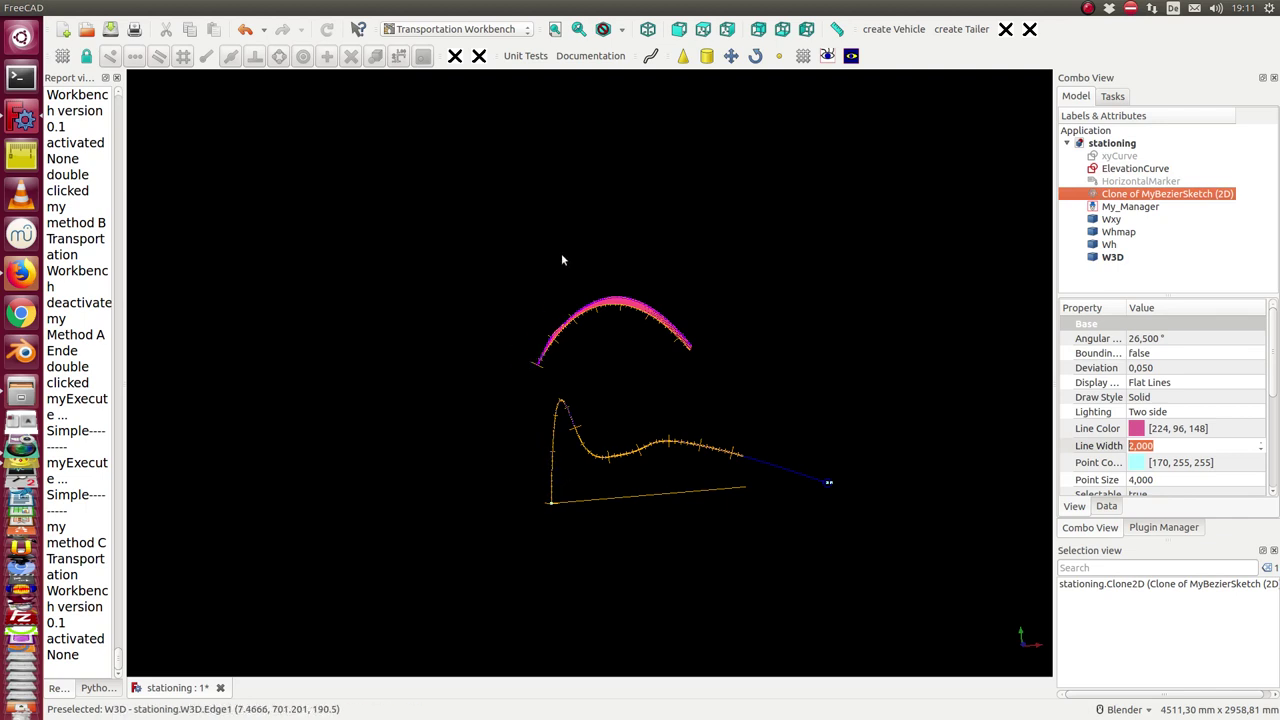
left_click(641, 221)
middle_click_drag(660, 246, 535, 334)
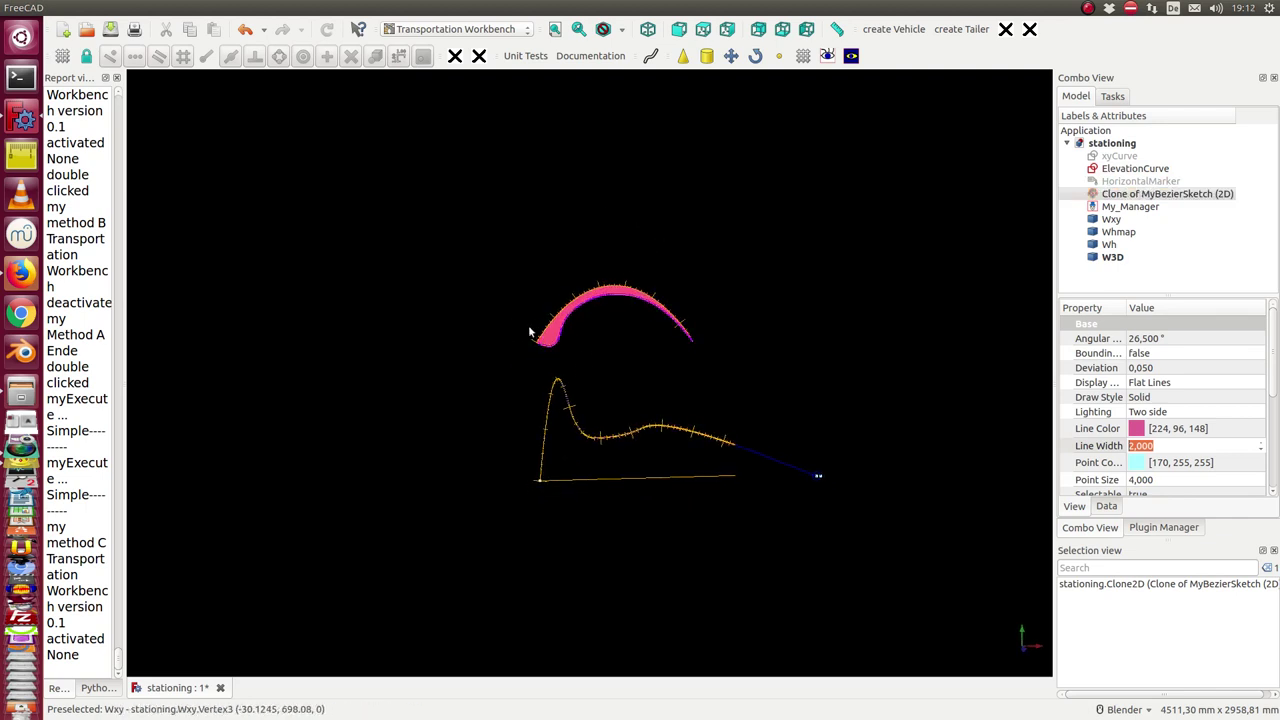
mouse_move(630, 391)
middle_mouse_down()
mouse_move(605, 401)
mouse_move(620, 486)
middle_mouse_up()
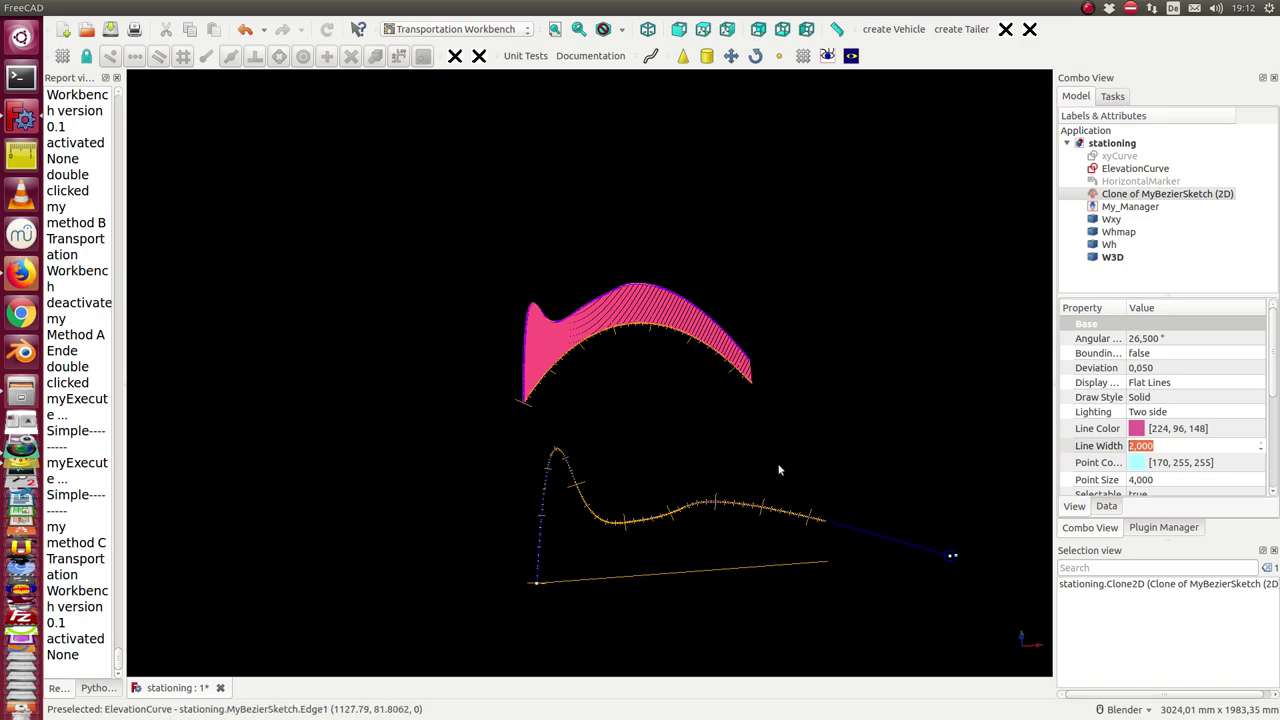
key("1")
key("2")
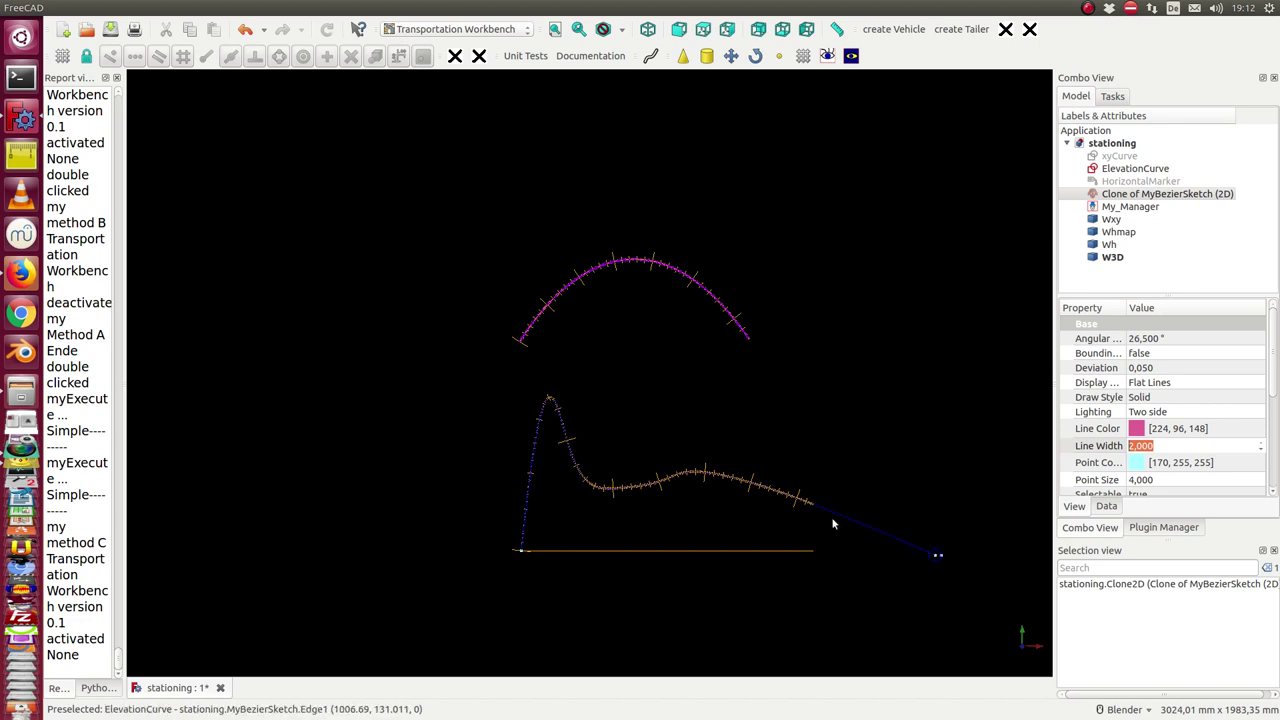
Drag the ElevationCurve end point inward in Sketcher and close the sketch.
double_click(1122, 170)
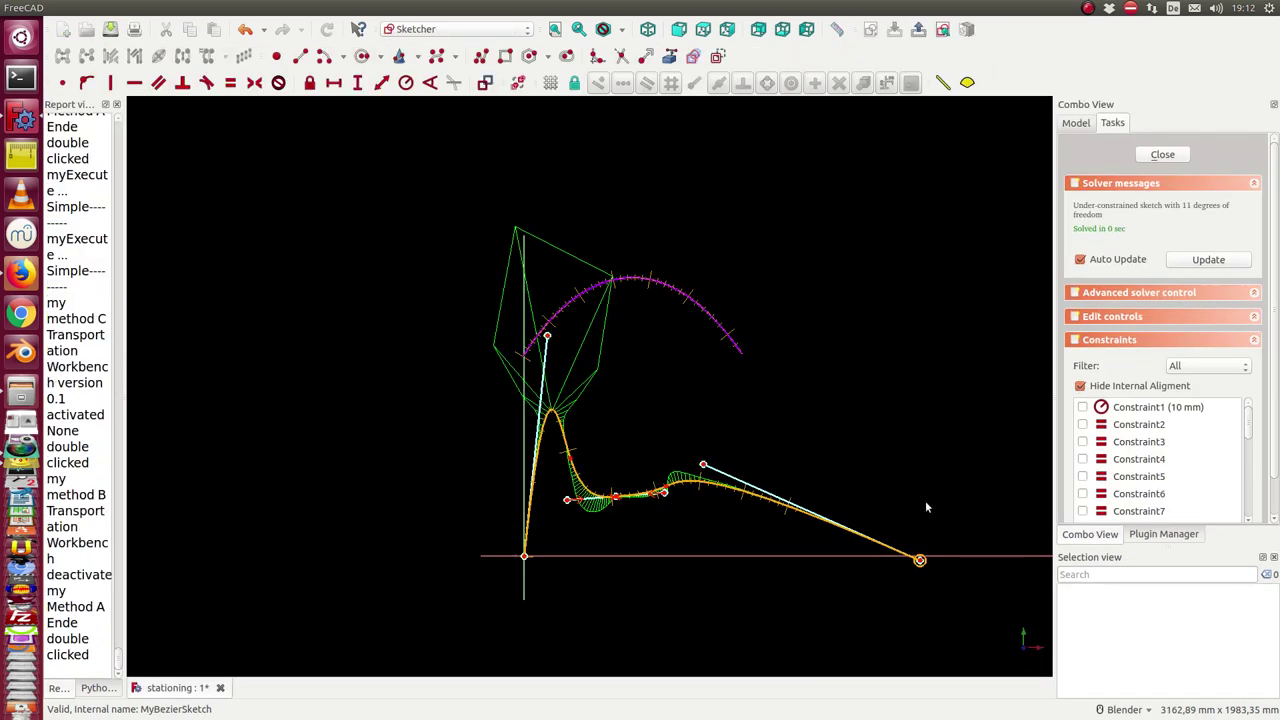
left_click_drag(919, 562, 929, 486)
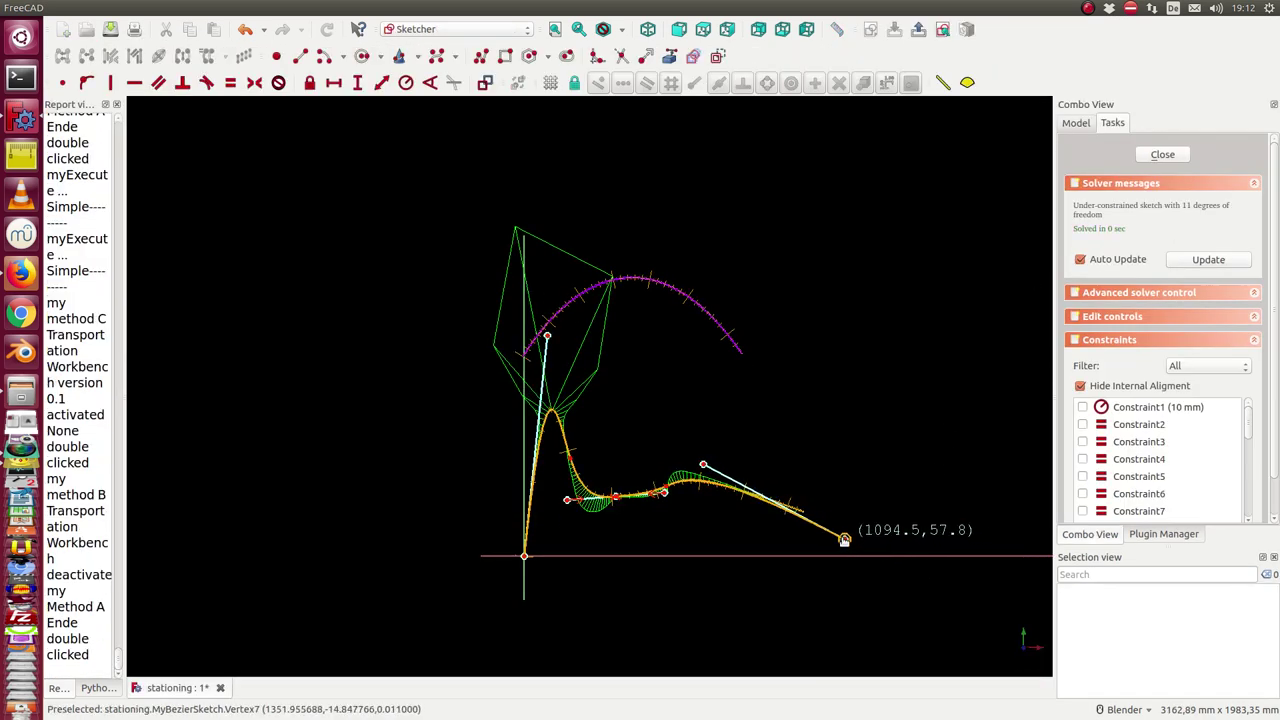
left_click(1153, 155)
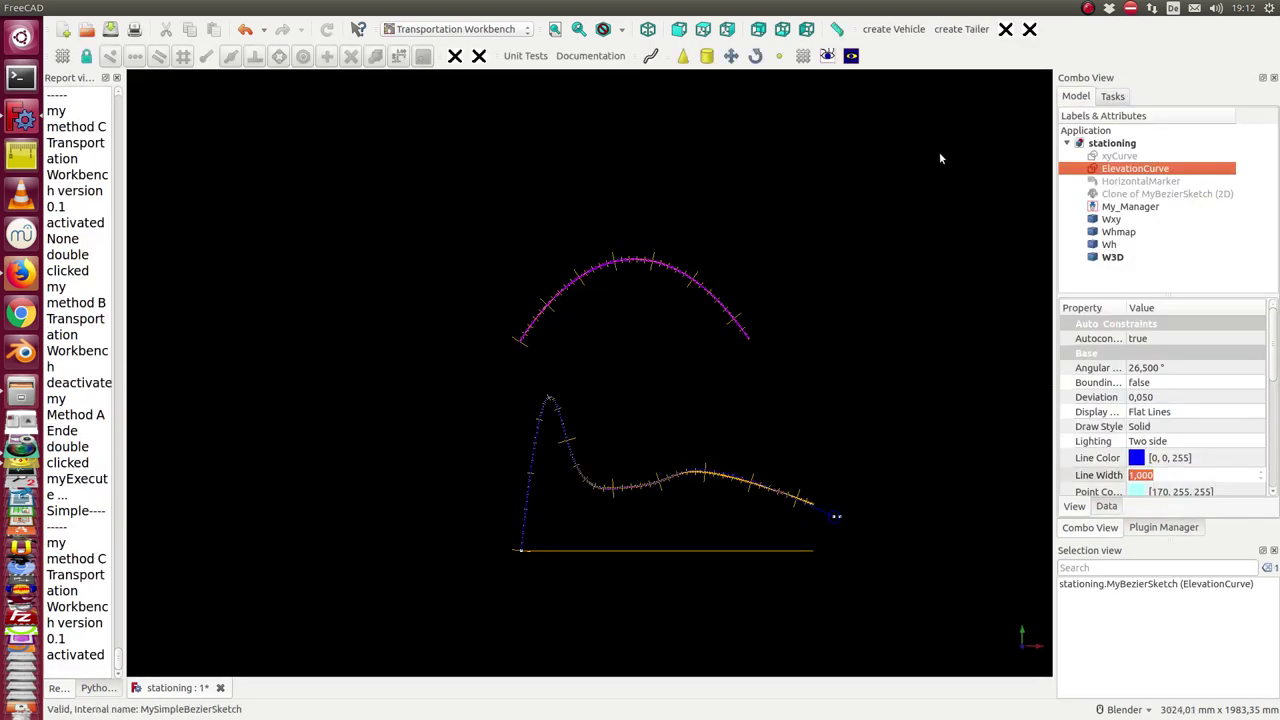
Recombine xyCurve and ElevationCurve with Curves > combine Curves.
left_click(1118, 157)
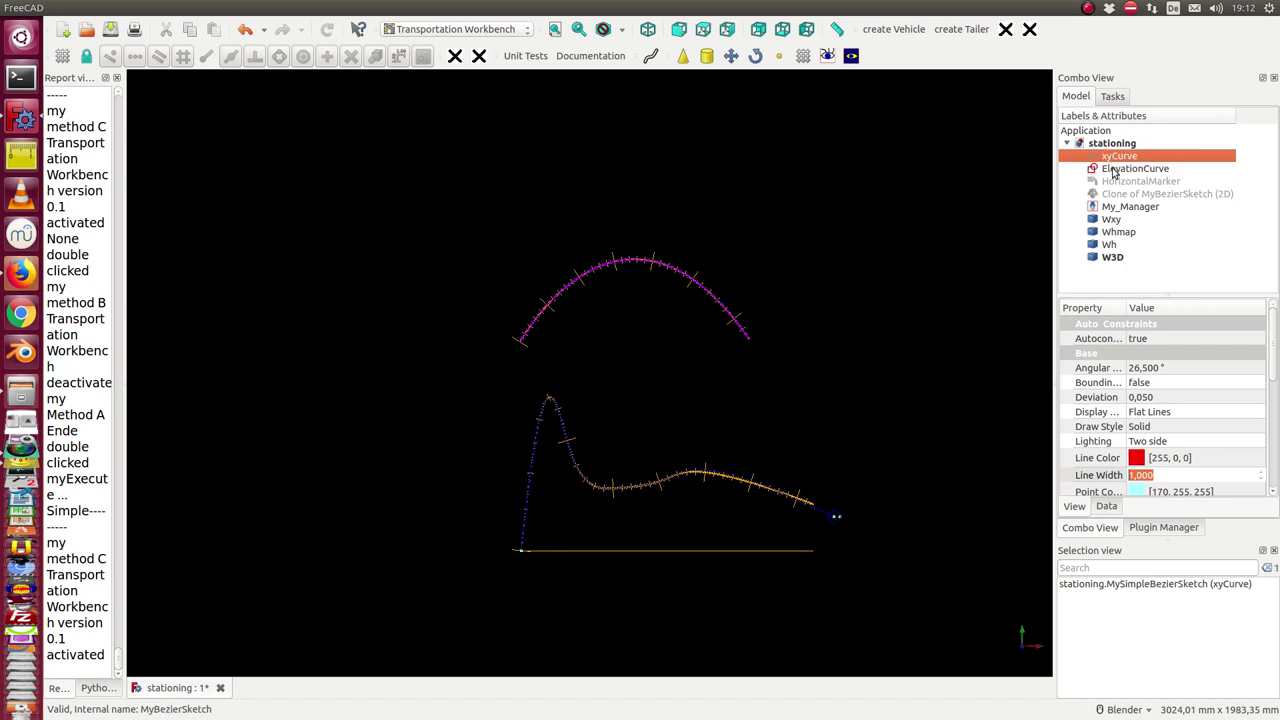
left_click(1130, 169, "ctrl")
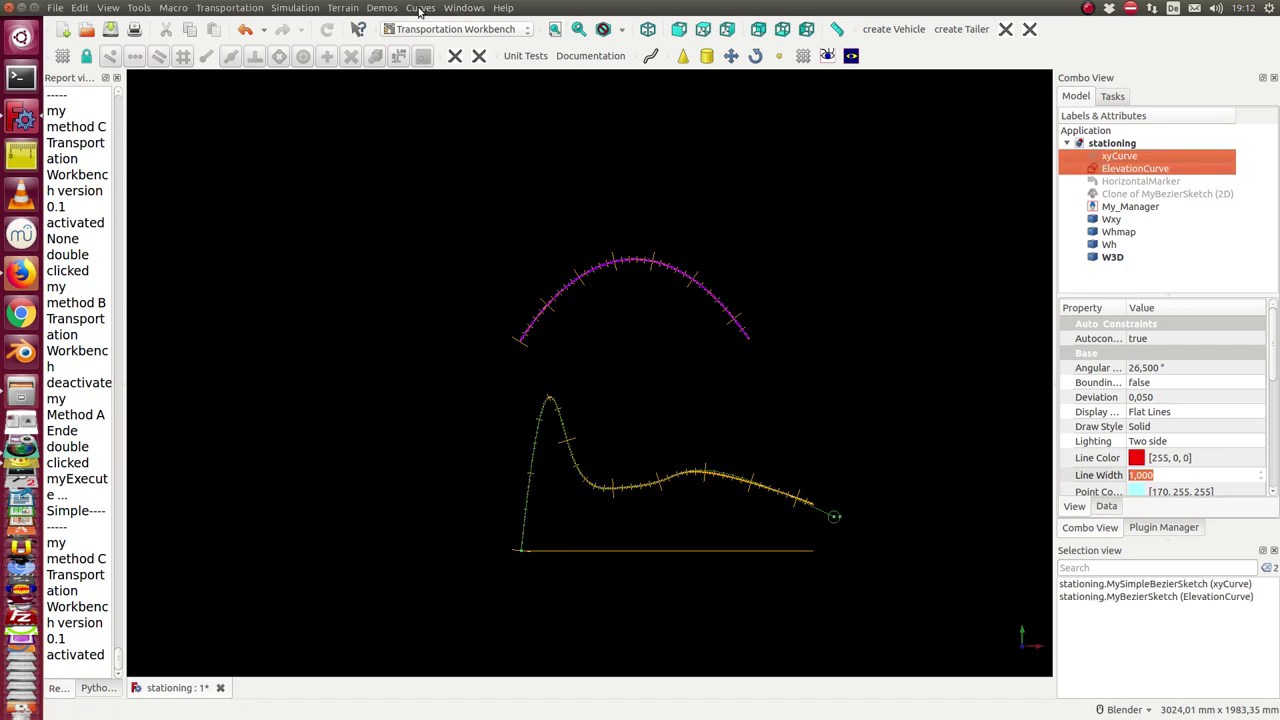
left_click(420, 8)
left_click(443, 71)
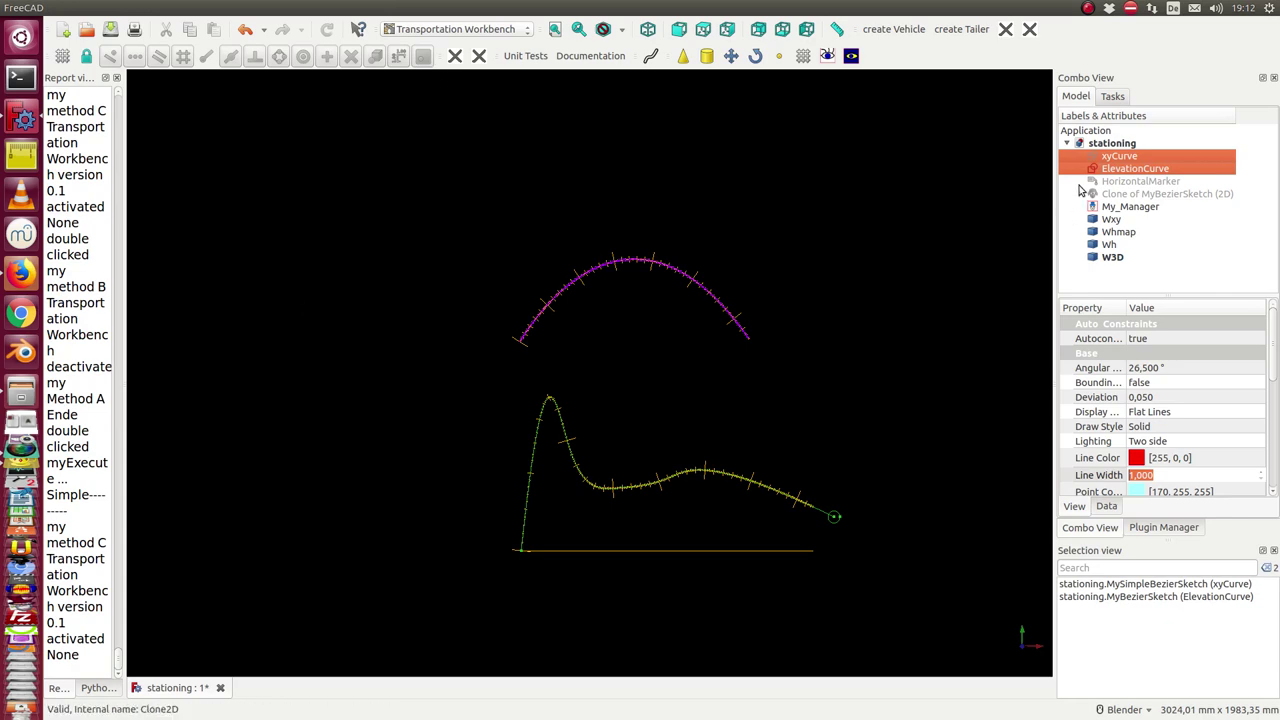
Drag the xyCurve sketch's upper-right control point down to make an S-bend.
double_click(551, 295)
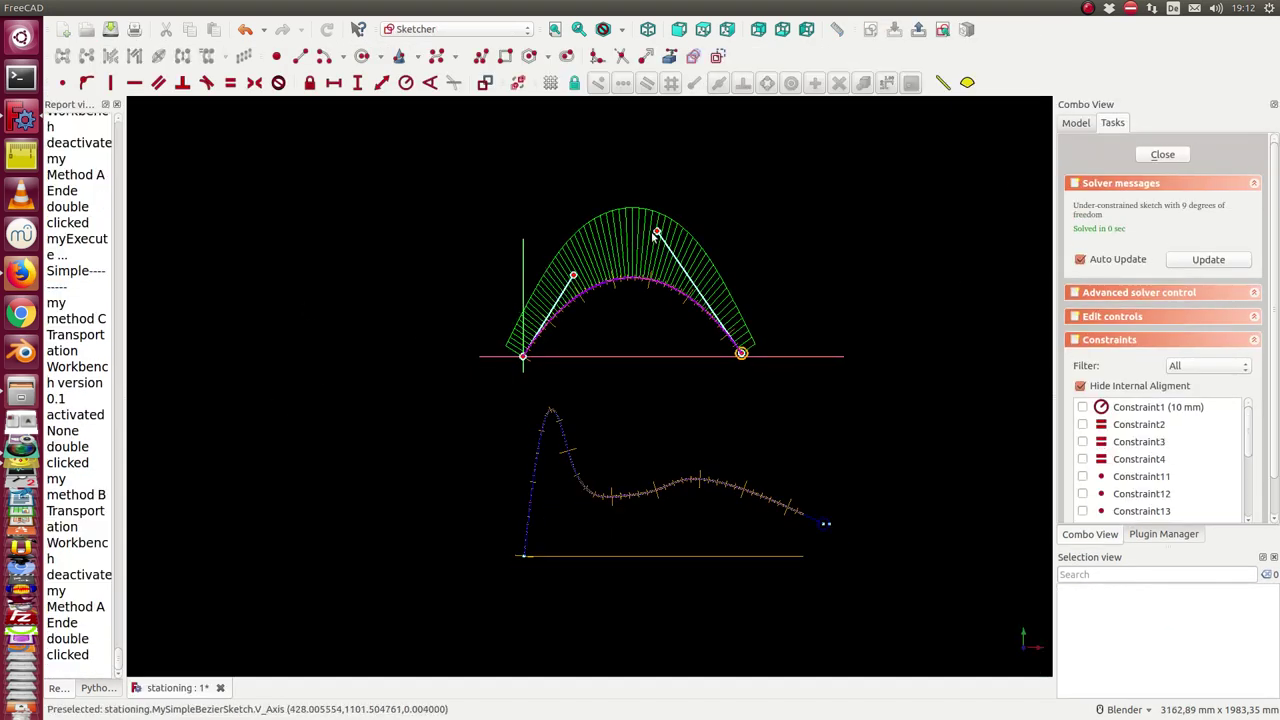
mouse_move(657, 232)
left_mouse_down()
mouse_move(610, 272)
mouse_move(640, 420)
mouse_move(616, 437)
left_mouse_up()
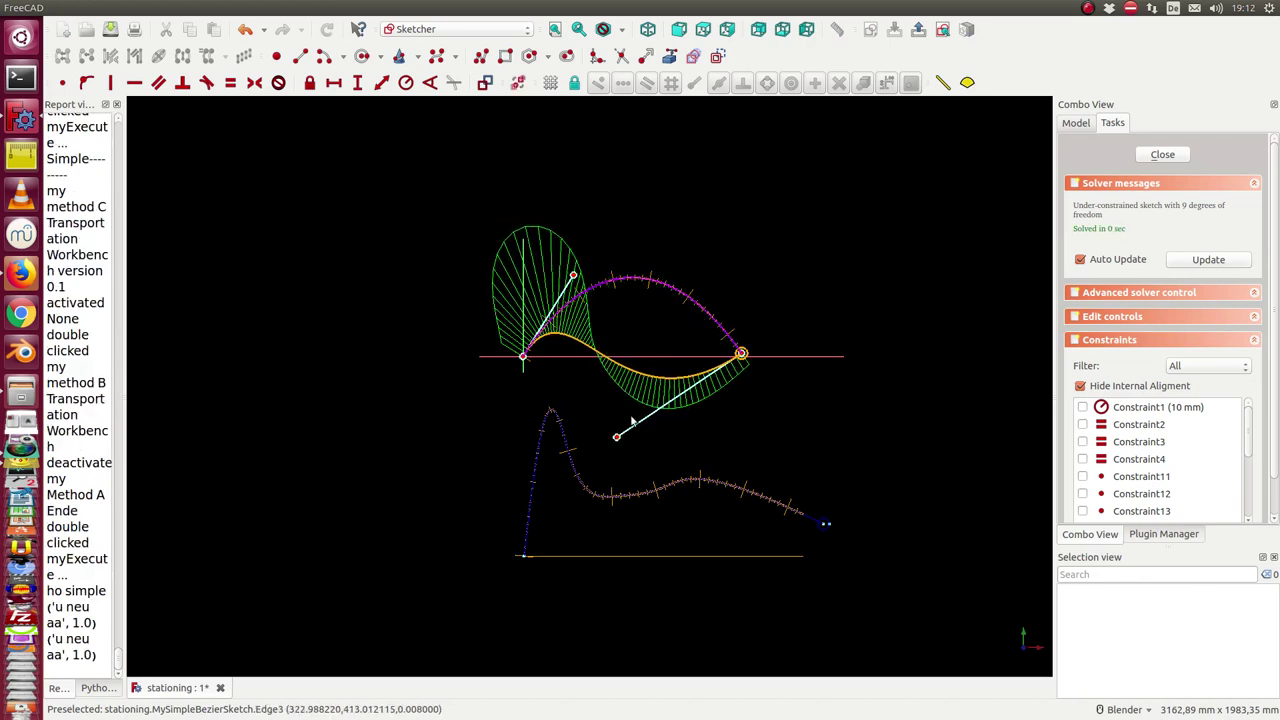
left_click(1160, 153)
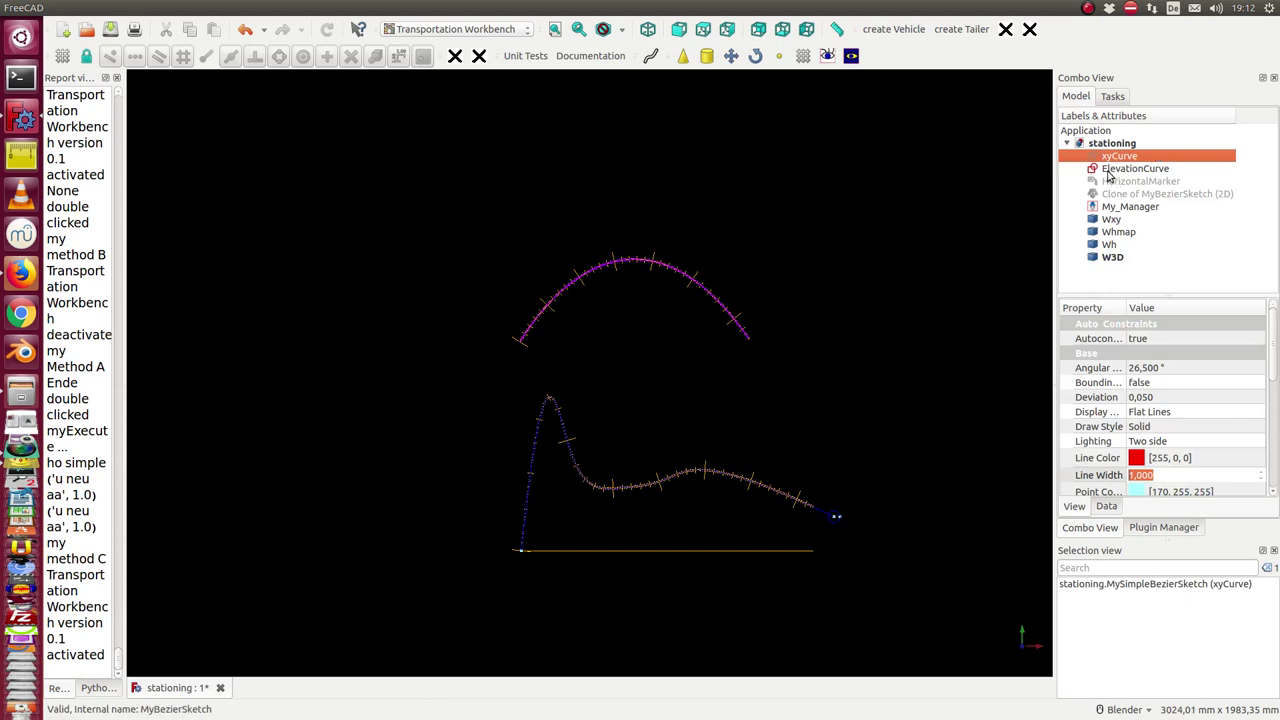
Recombine xyCurve and ElevationCurve with Combine Curves and orbit to view the twisted surface.
left_click(1108, 172, "ctrl")
left_click(421, 8)
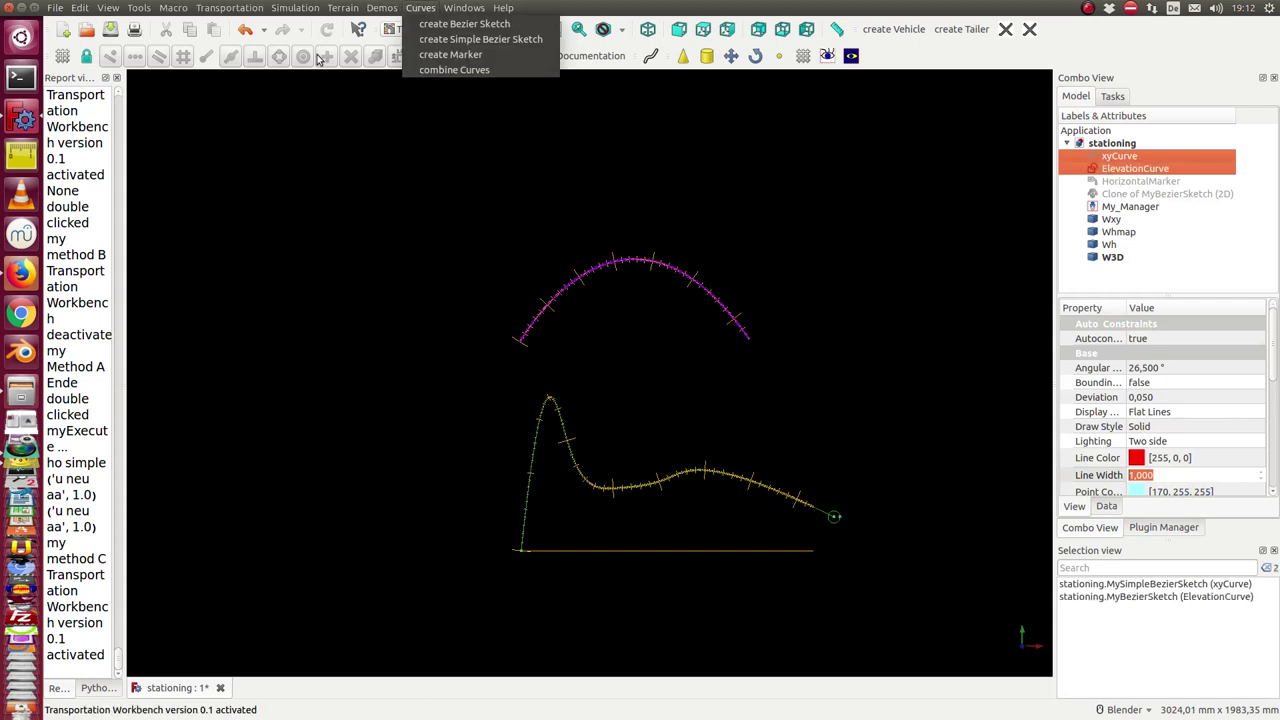
left_click(454, 69)
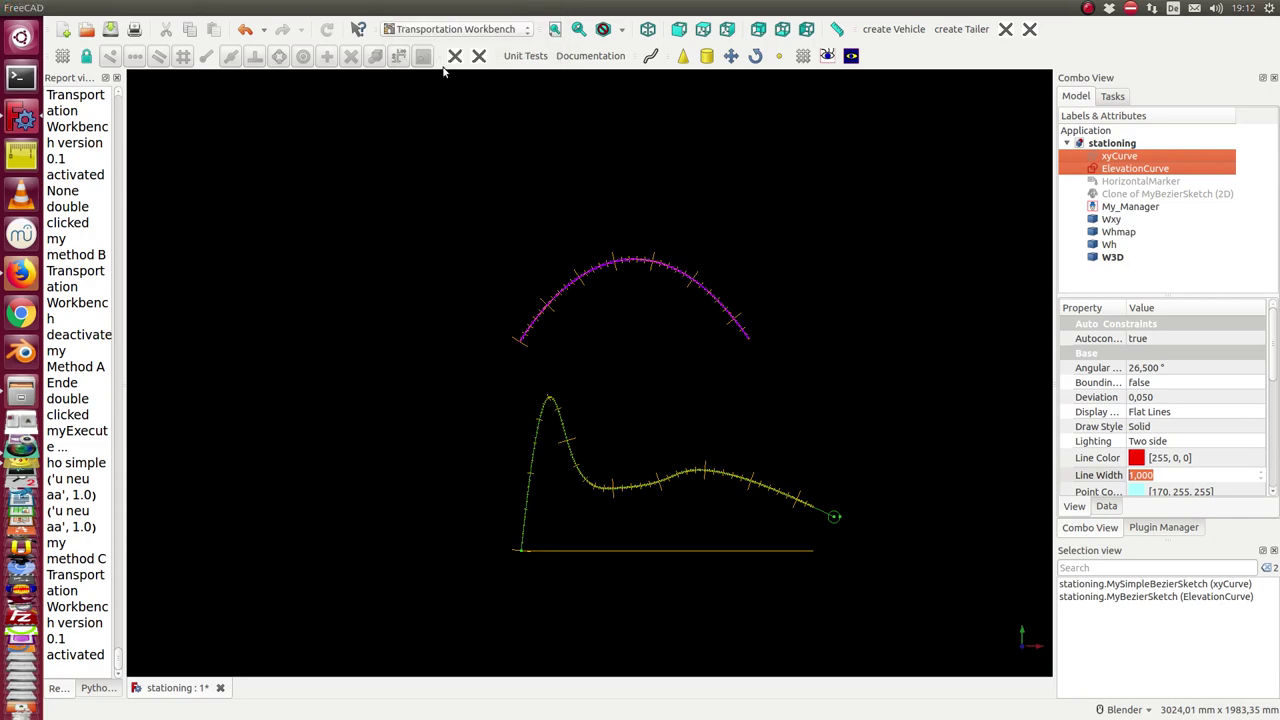
mouse_move(612, 613)
middle_mouse_down()
mouse_move(457, 587)
mouse_move(452, 447)
mouse_move(385, 489)
mouse_move(534, 500)
mouse_move(623, 457)
mouse_move(676, 487)
mouse_move(514, 490)
middle_mouse_up()
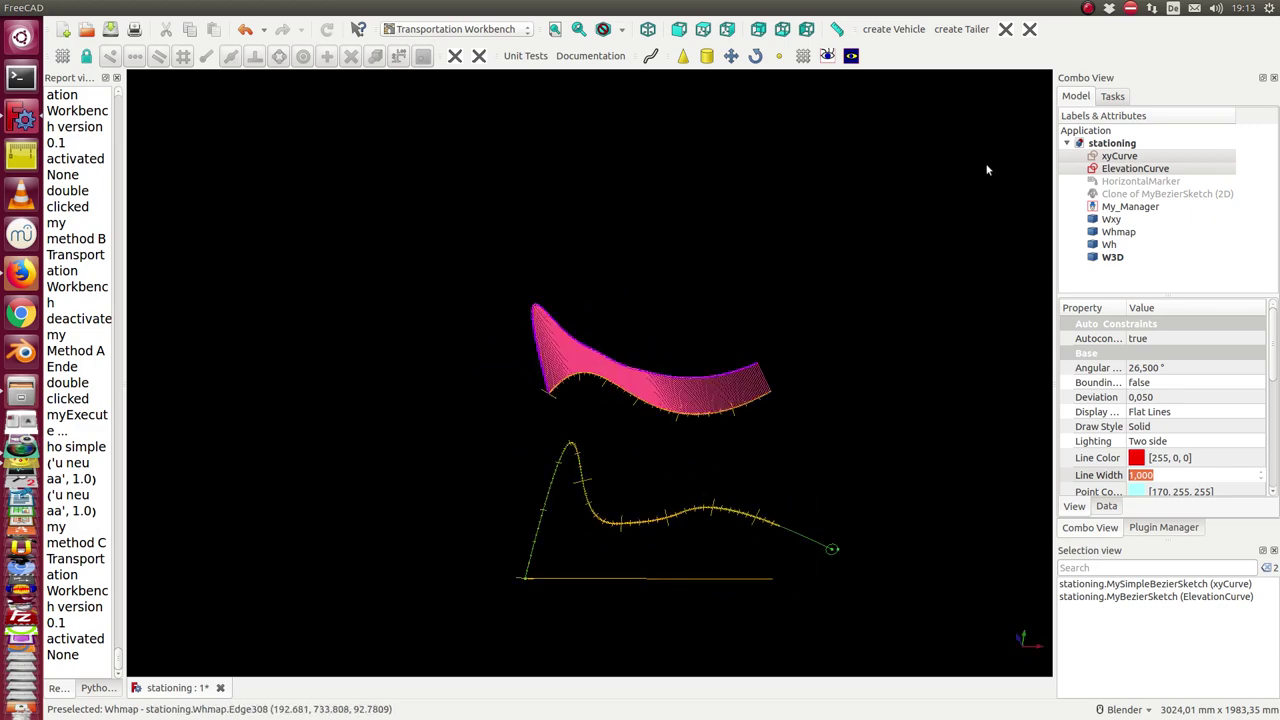
Lower an ElevationCurve control vertex below the axis so the profile dips underground.
double_click(1105, 169)
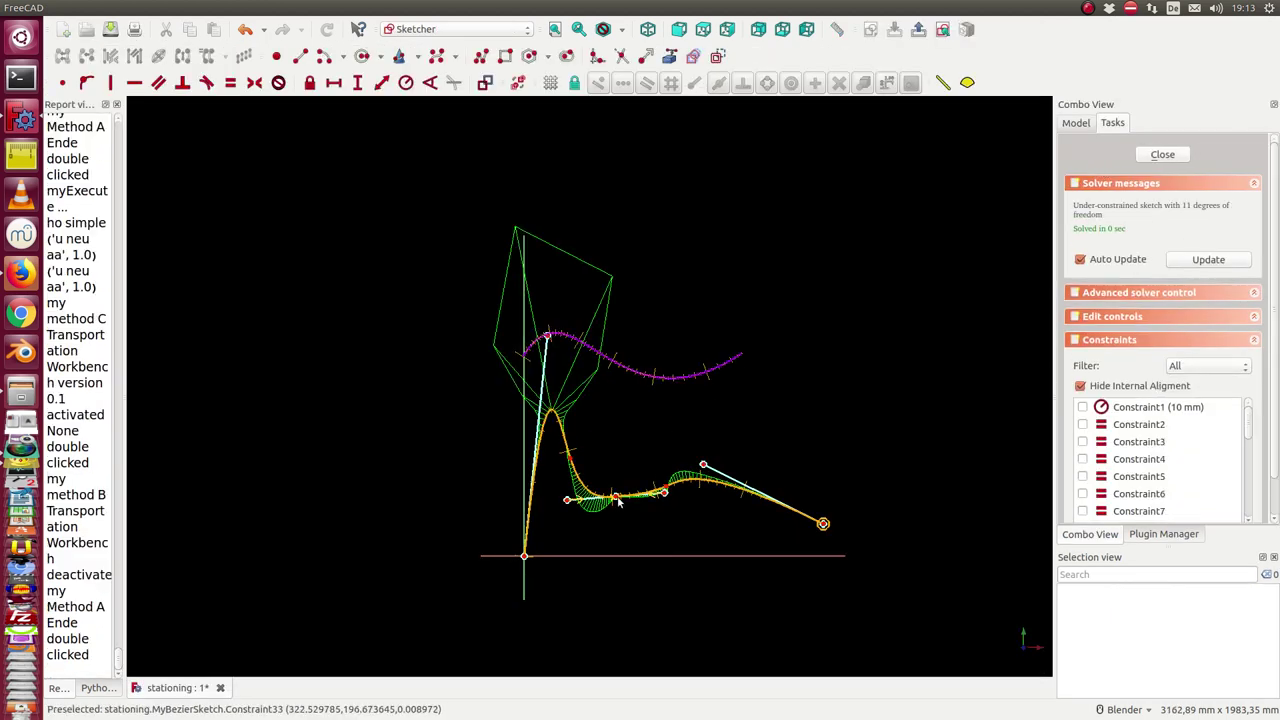
mouse_move(616, 497)
left_mouse_down()
mouse_move(624, 583)
mouse_move(680, 618)
left_mouse_up()
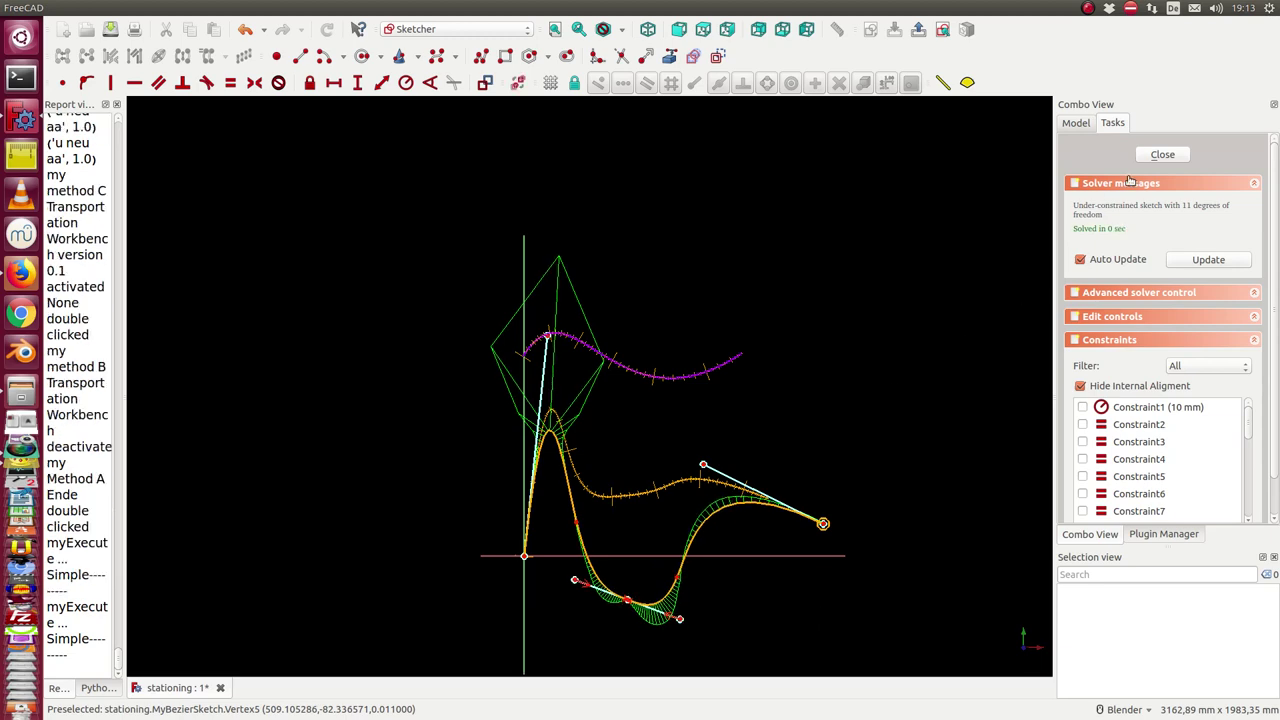
left_click(1180, 156)
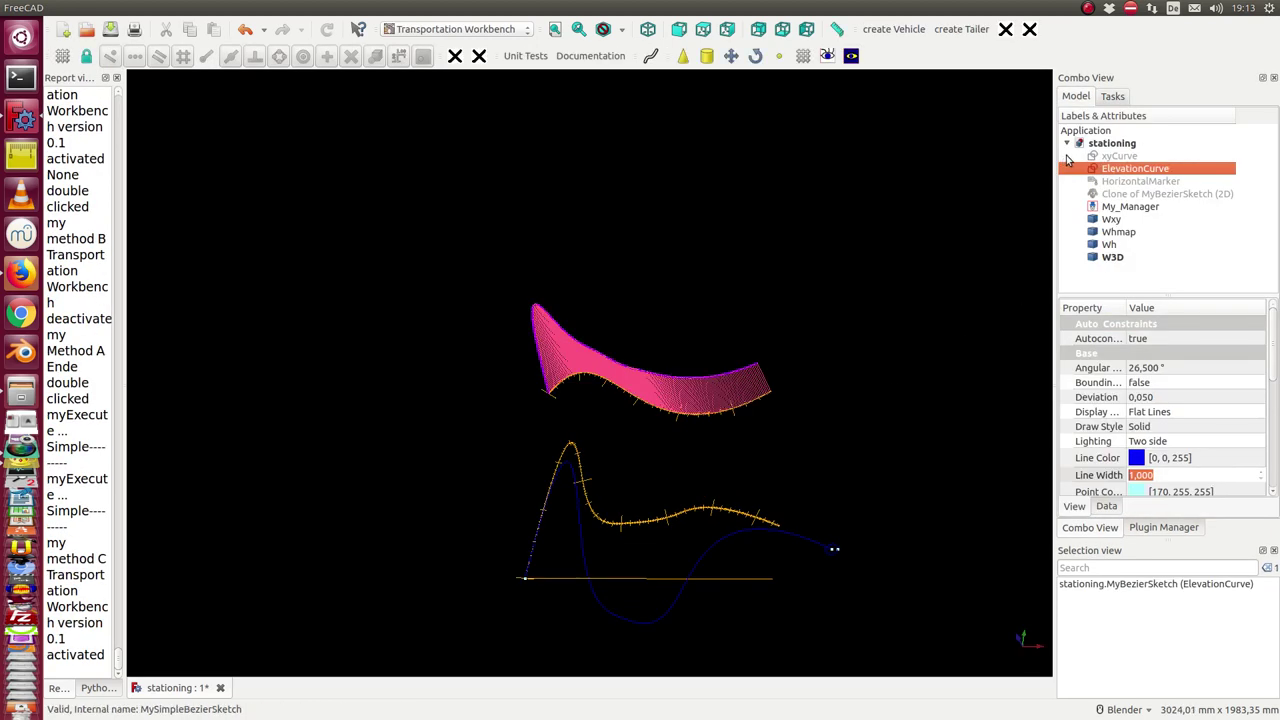
Recombine xyCurve and ElevationCurve into the 3D road curve and orbit to inspect the dip.
left_click(1115, 156)
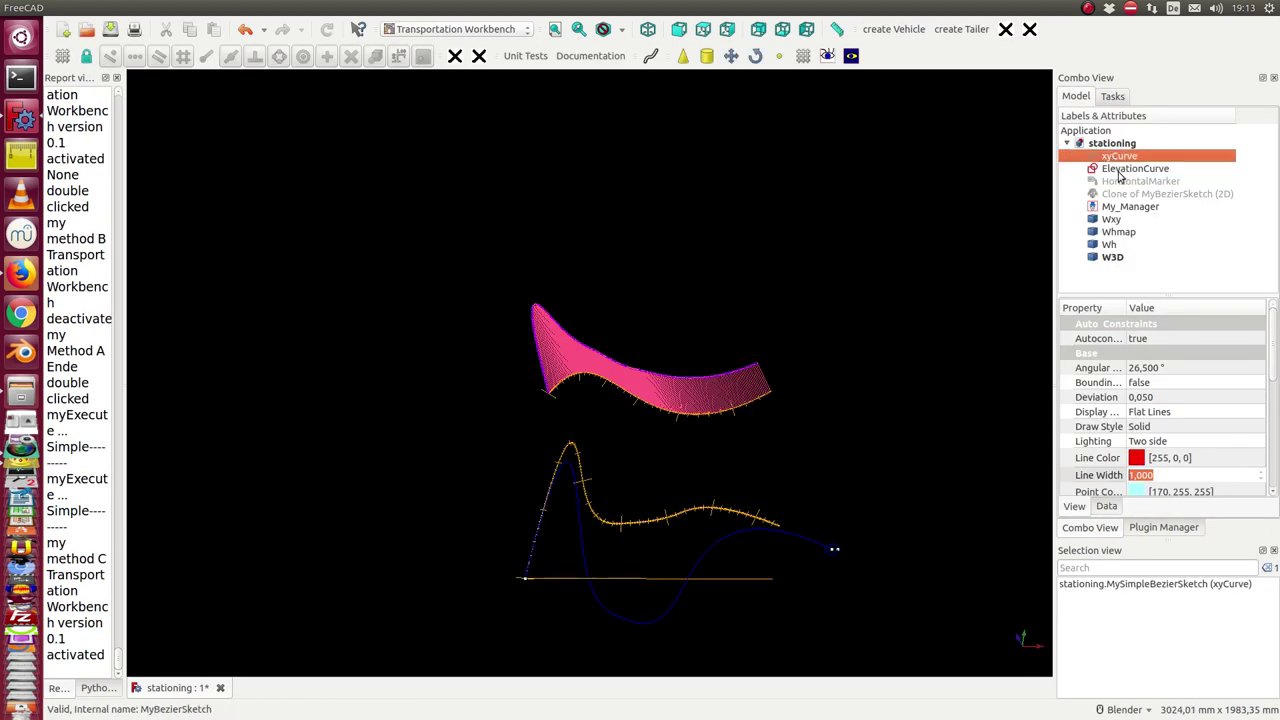
left_click(1120, 170, "ctrl")
left_click(420, 8)
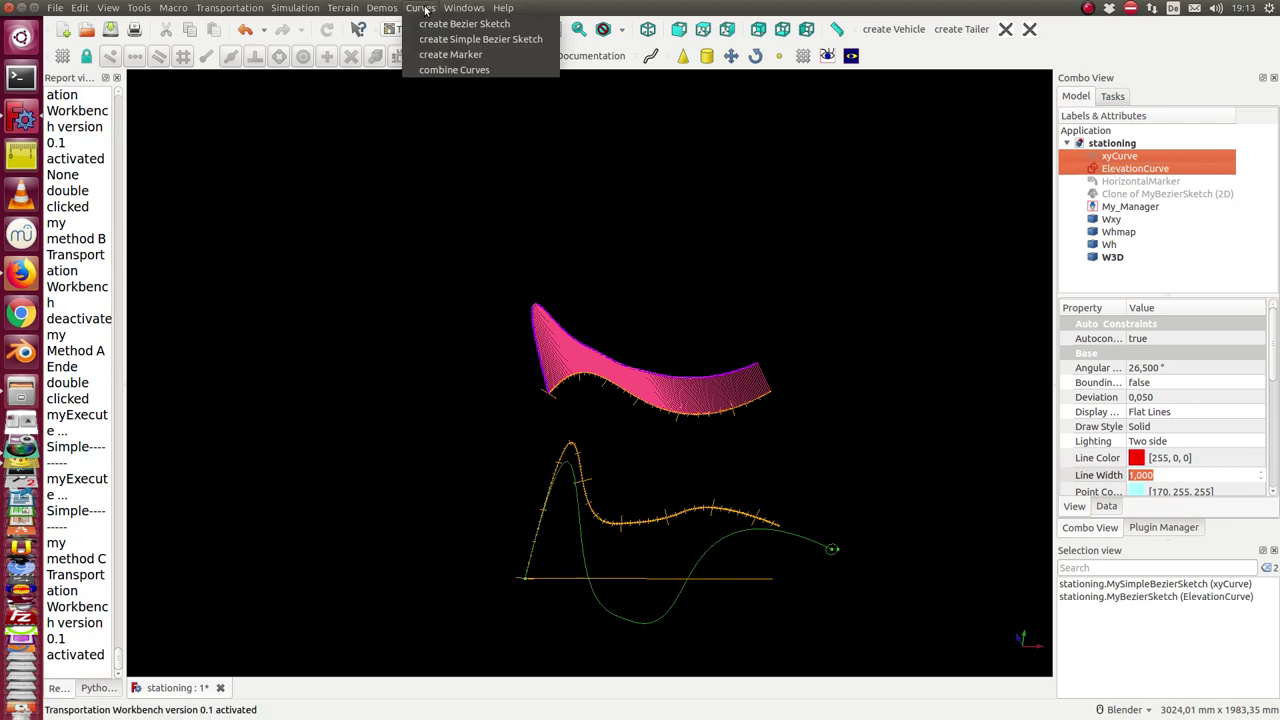
left_click(438, 69)
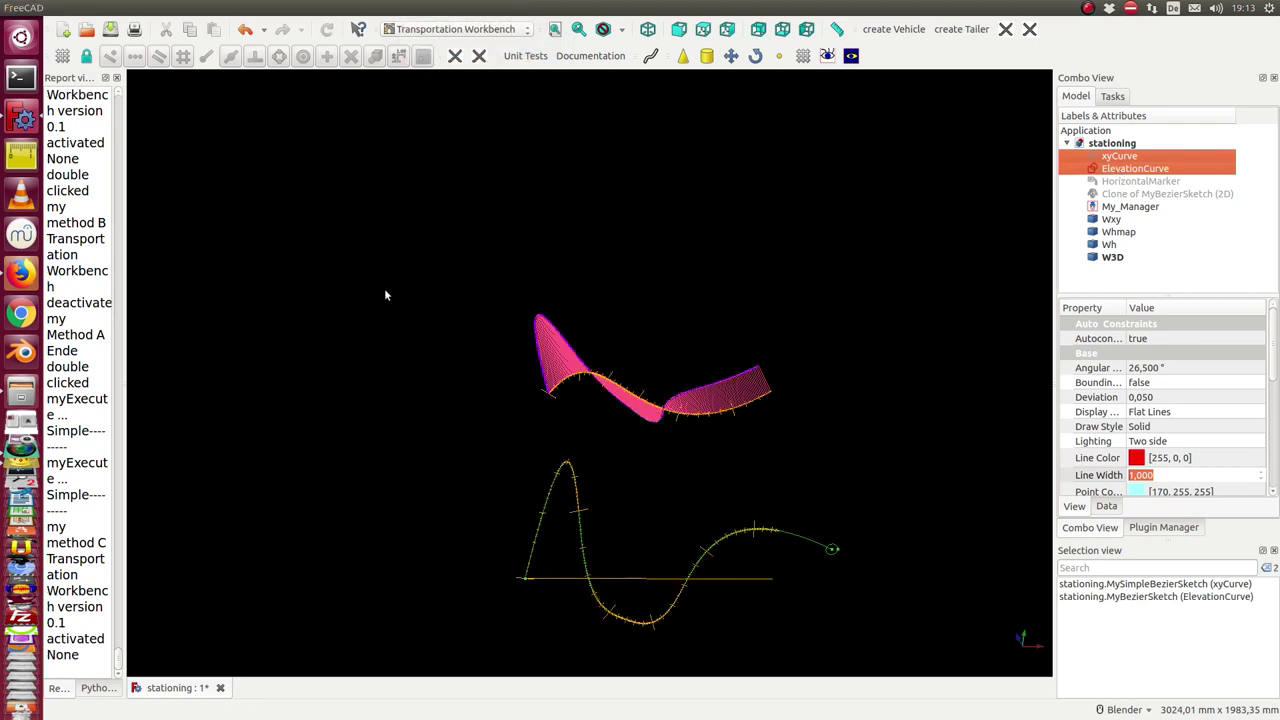
middle_click_drag(567, 369, 631, 371)
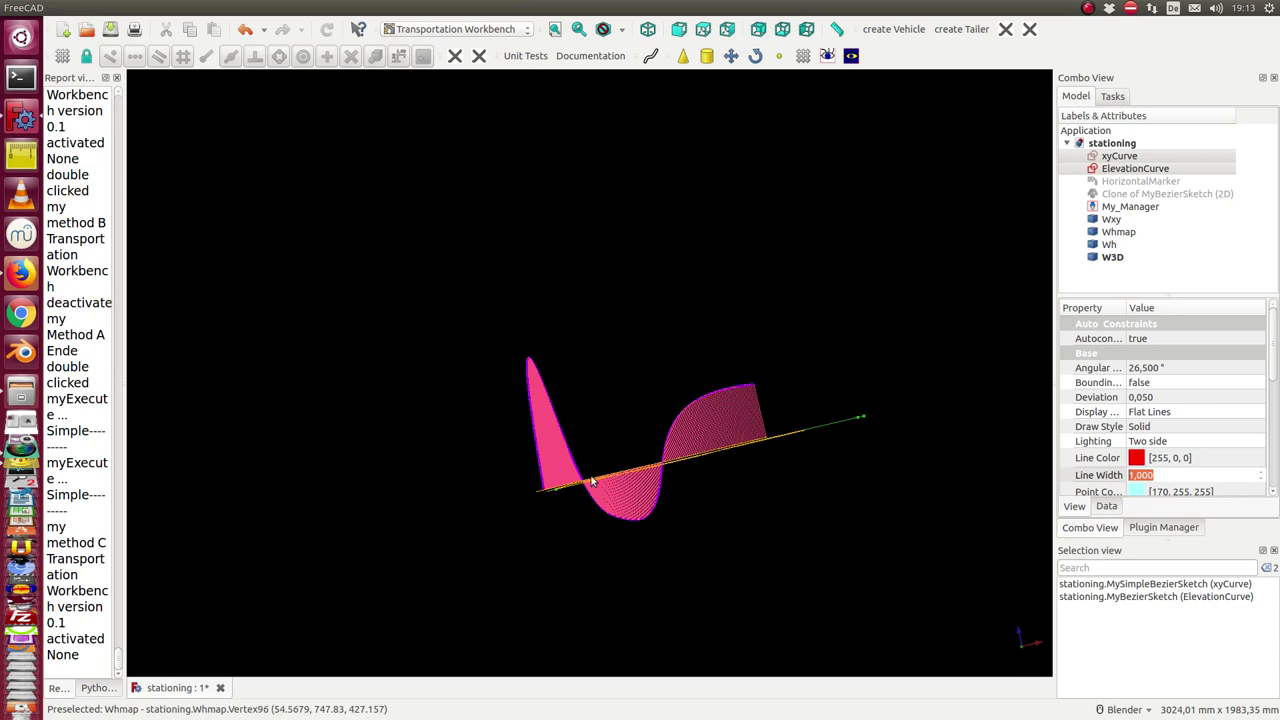